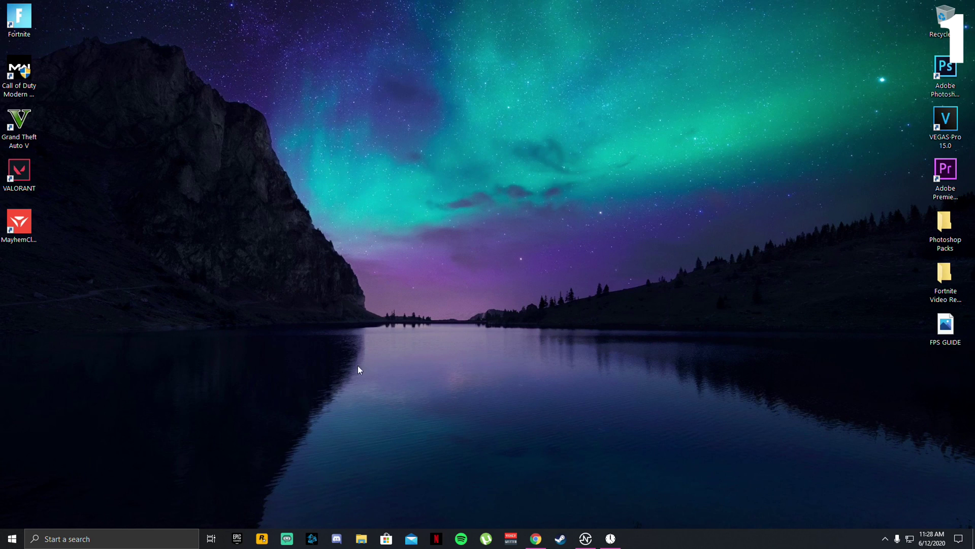
Navigate from %appdata% to AppData\Local\FortniteGame\Saved\Config\WindowsClient
left_click(18, 542)
left_click(62, 540)
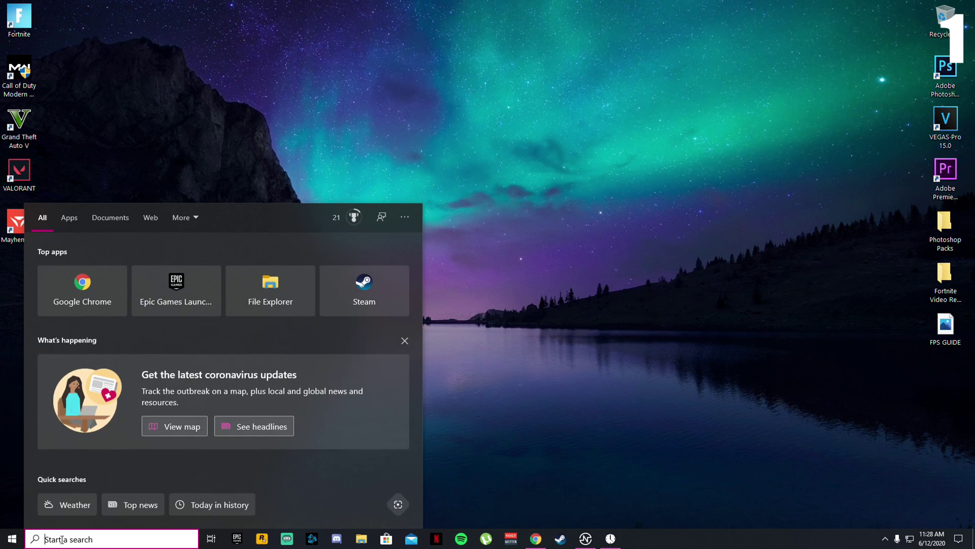
type("%appd")
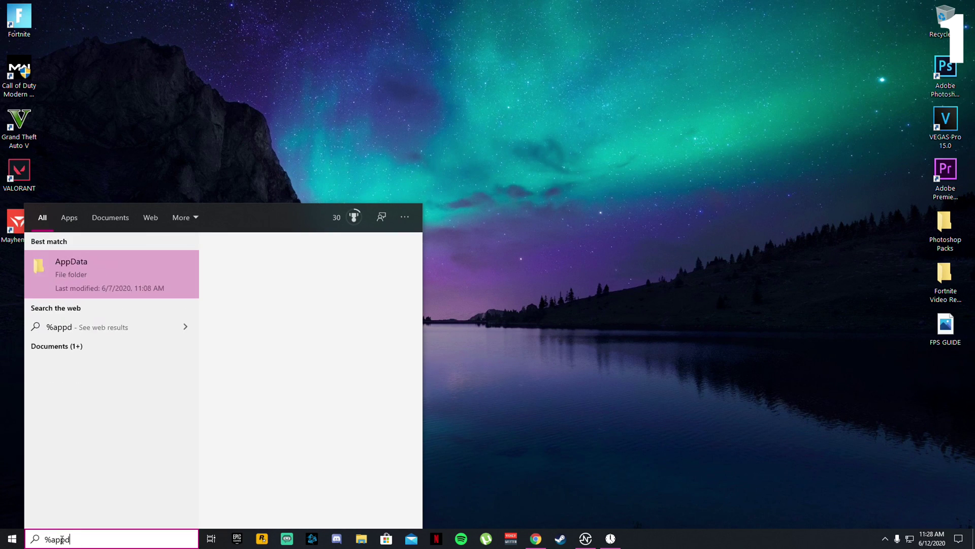
type("ata%")
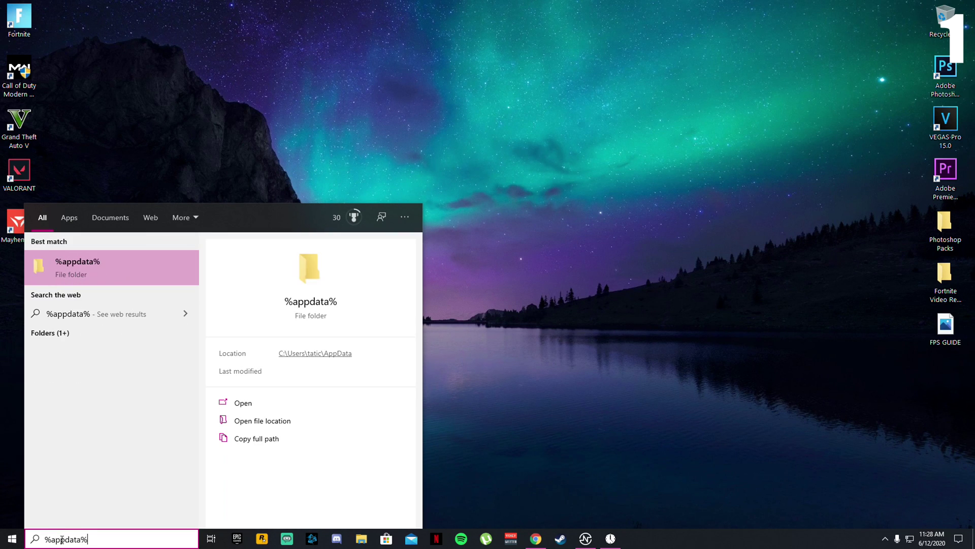
left_click(245, 404)
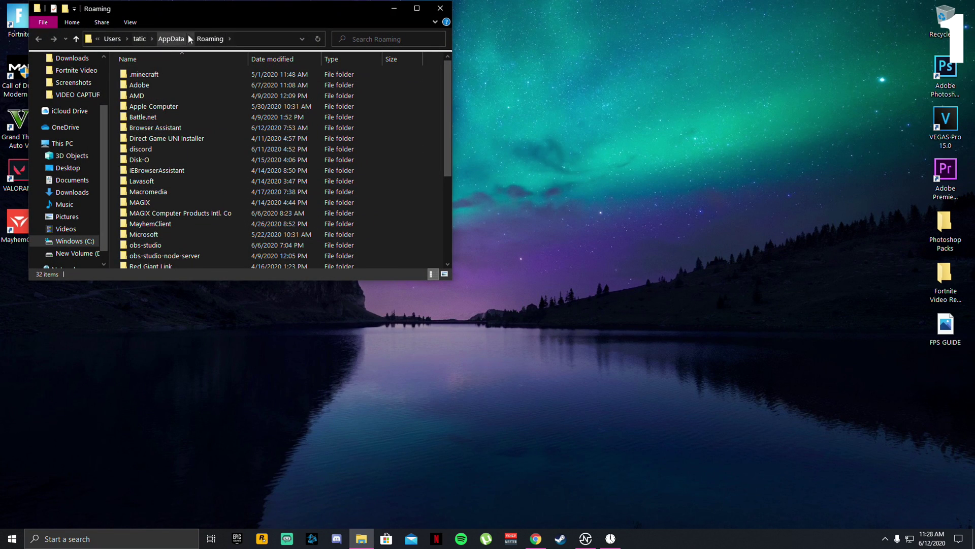
left_click(173, 40)
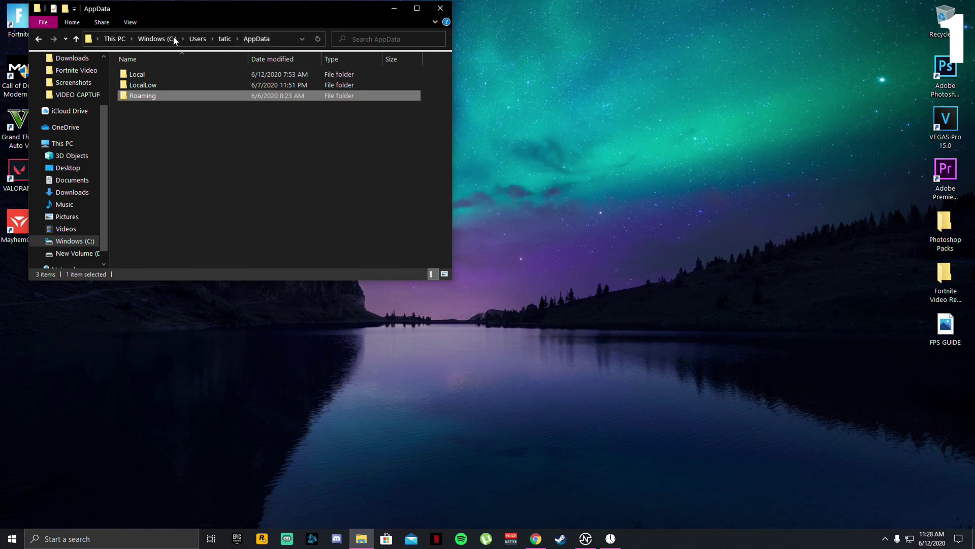
double_click(147, 76)
scroll(163, 163, "down", 5)
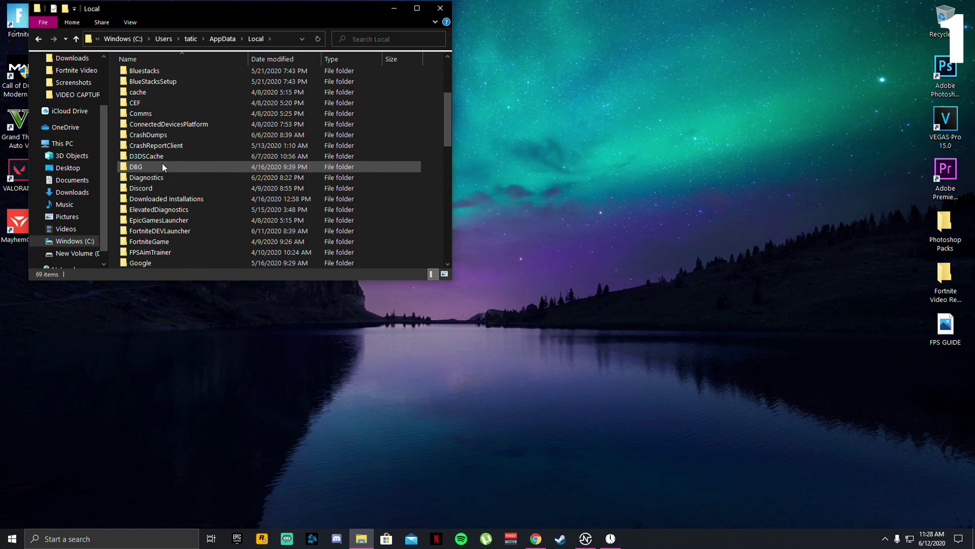
double_click(153, 177)
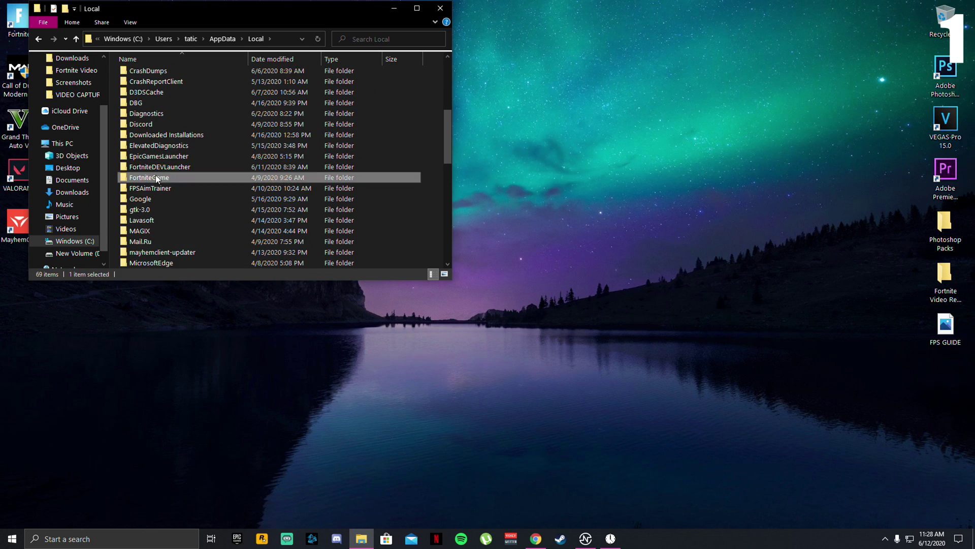
double_click(141, 76)
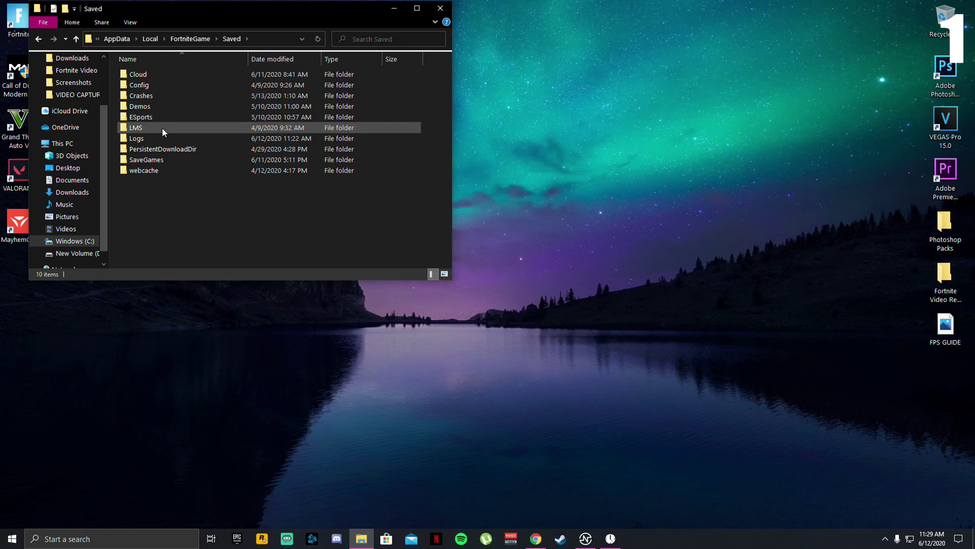
double_click(153, 83)
double_click(160, 88)
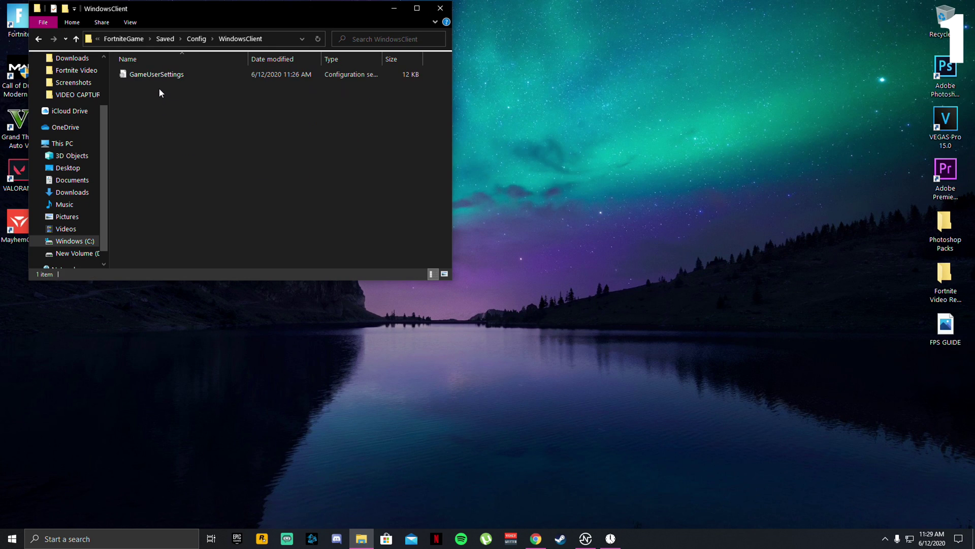
Make GameUserSettings not read-only in its Properties and open it in Notepad
right_click(161, 74)
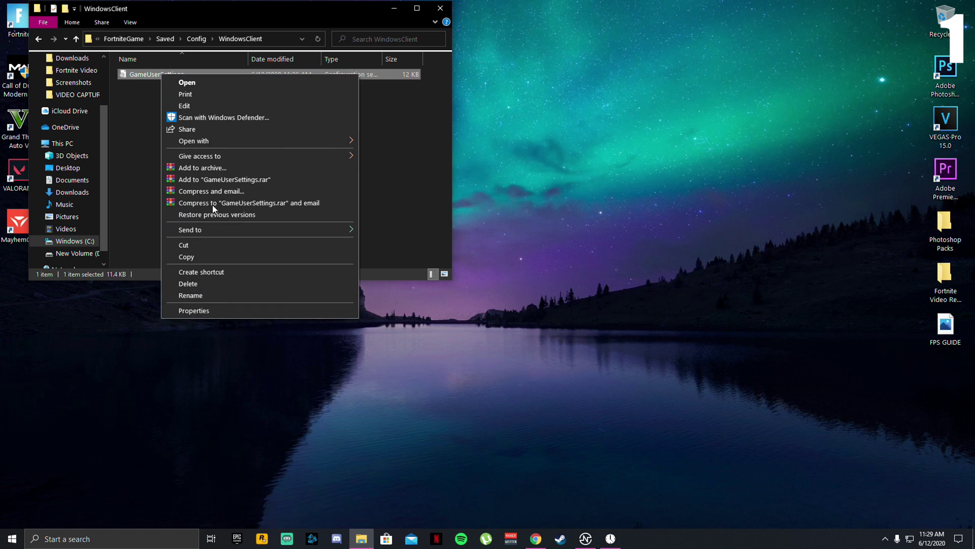
left_click(214, 309)
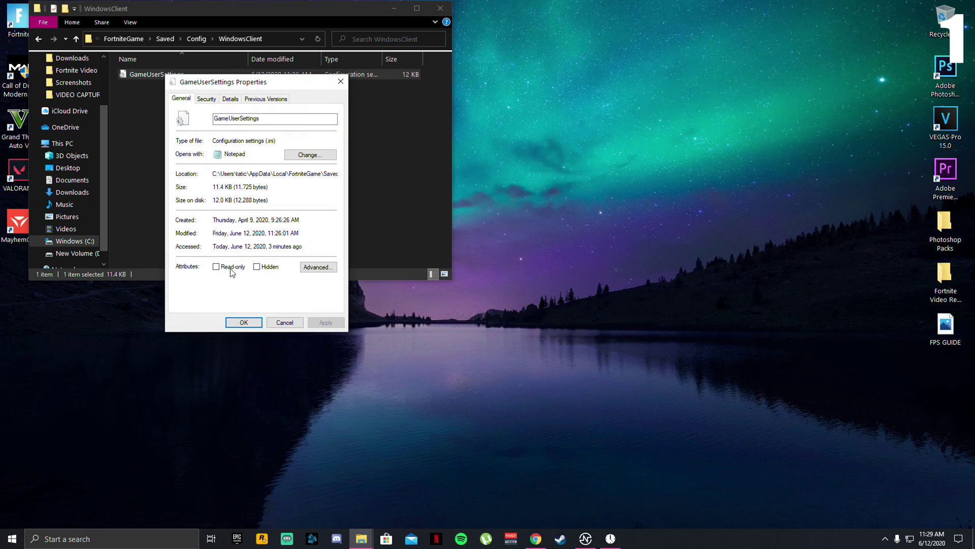
left_click(216, 266)
left_click(243, 322)
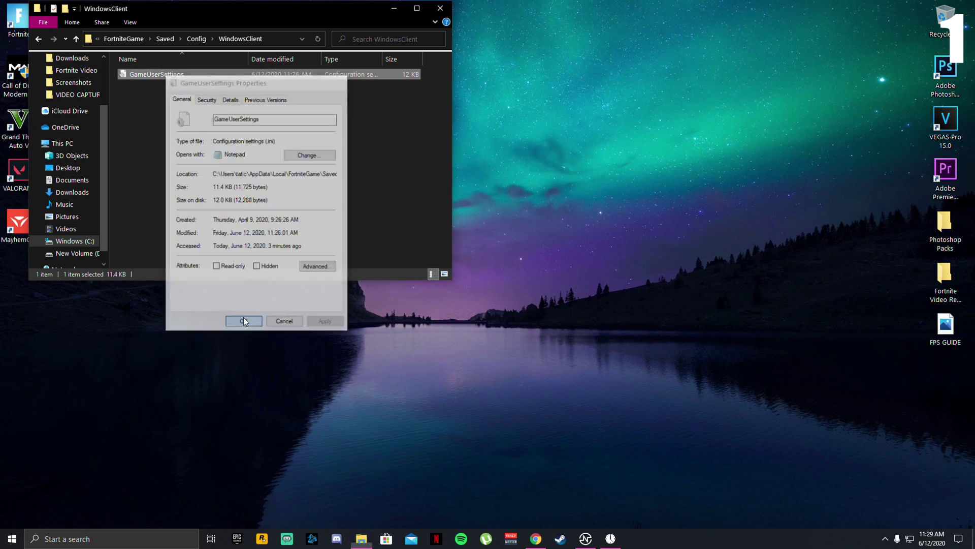
double_click(146, 76)
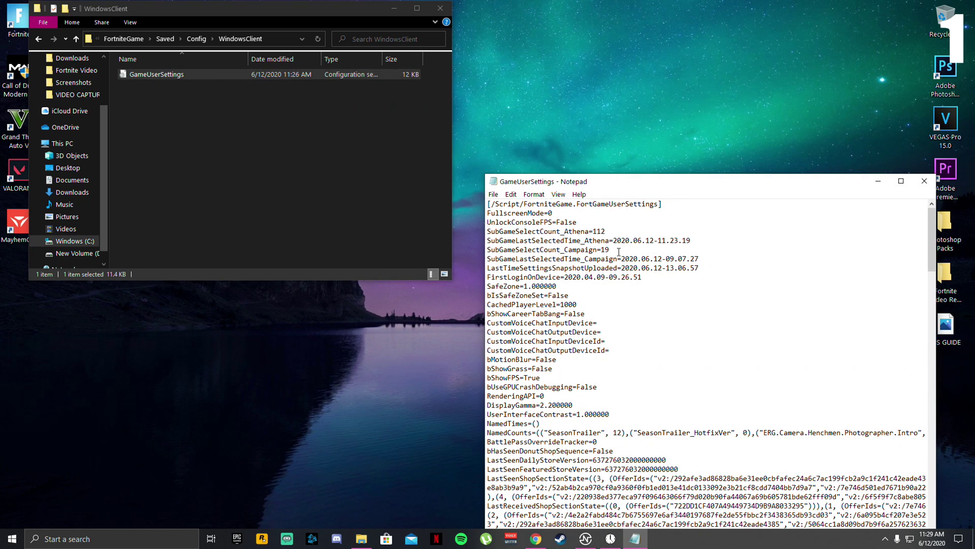
Find the Foliage setting and check that all sg. quality lines are 0
key("ctrl+f")
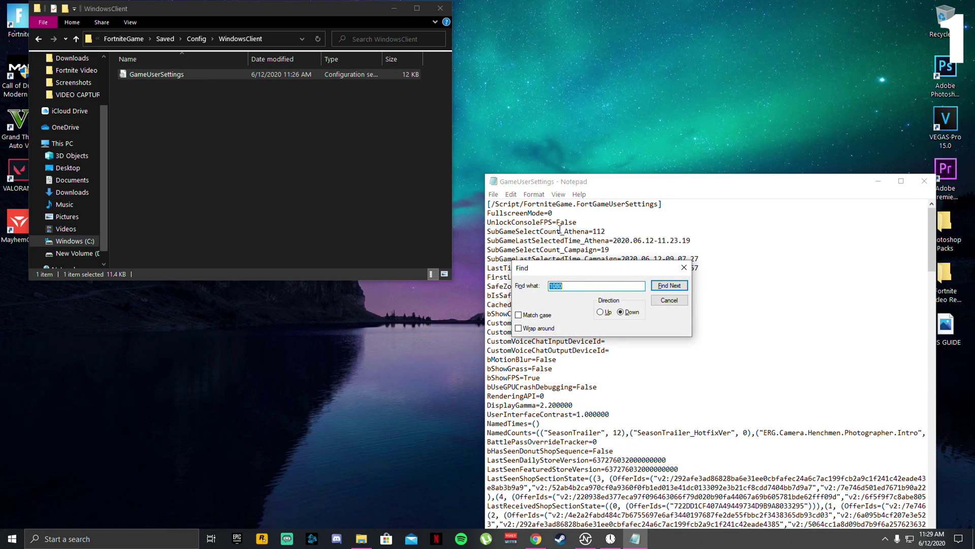
type("Foliage")
left_click(669, 286)
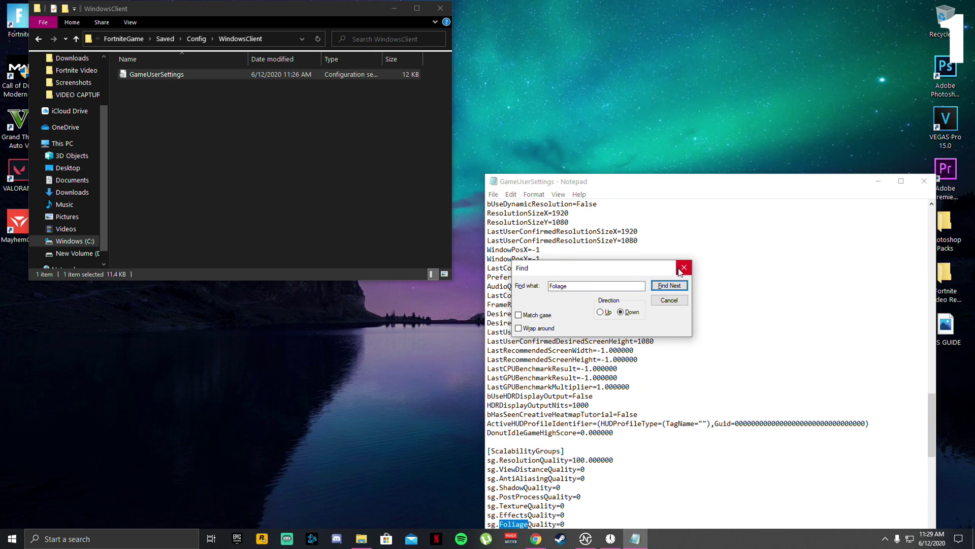
left_click(681, 271)
scroll(626, 404, "down", 3)
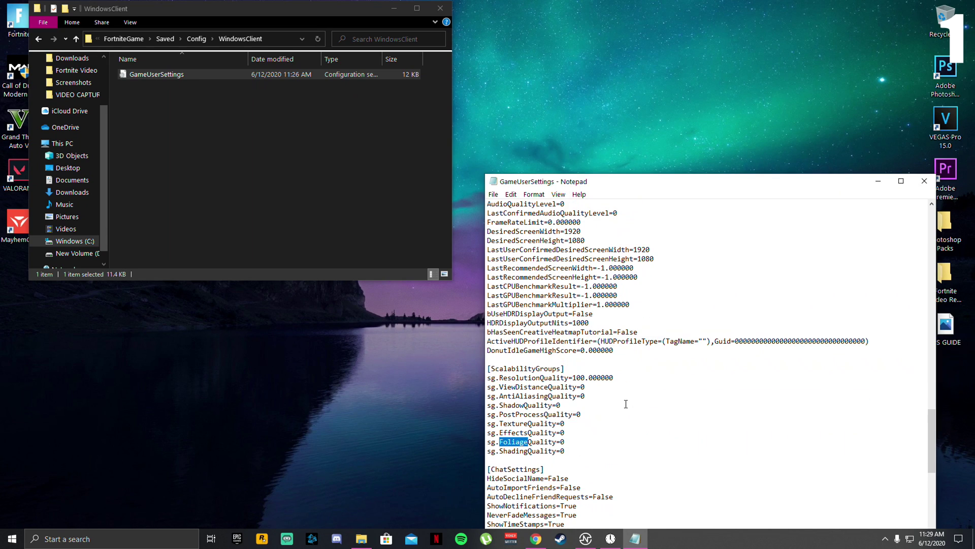
scroll(626, 403, "down", 1)
left_click(572, 413)
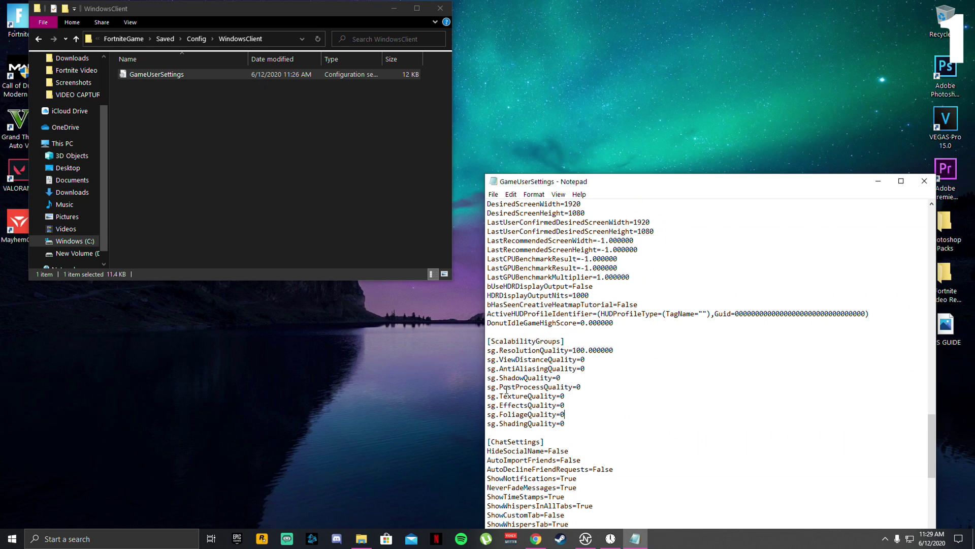
left_click_drag(488, 387, 574, 409)
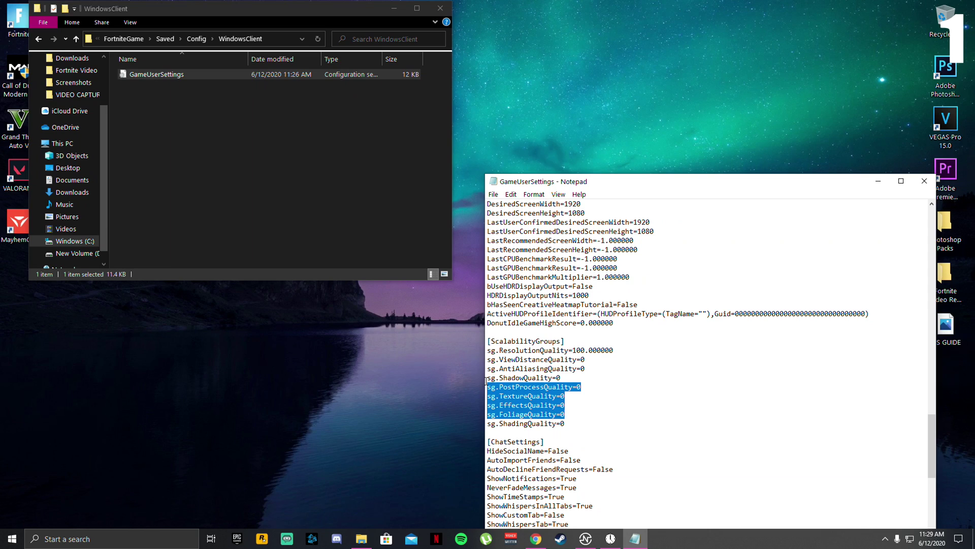
left_click_drag(487, 378, 541, 387)
left_click_drag(488, 359, 553, 400)
left_click(574, 429)
left_click(571, 426)
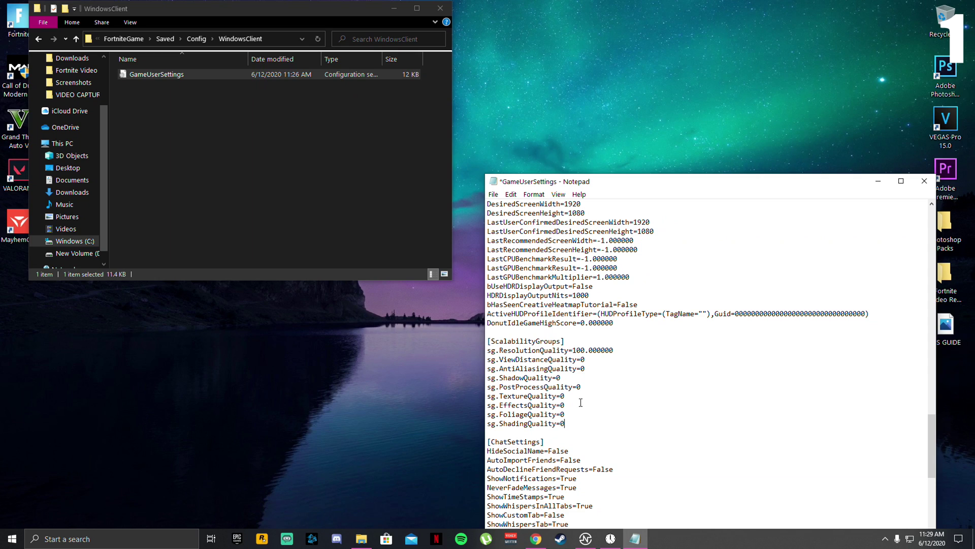
Find bShowGrass and change its value to False
key("ctrl+Home")
key("ctrl+f")
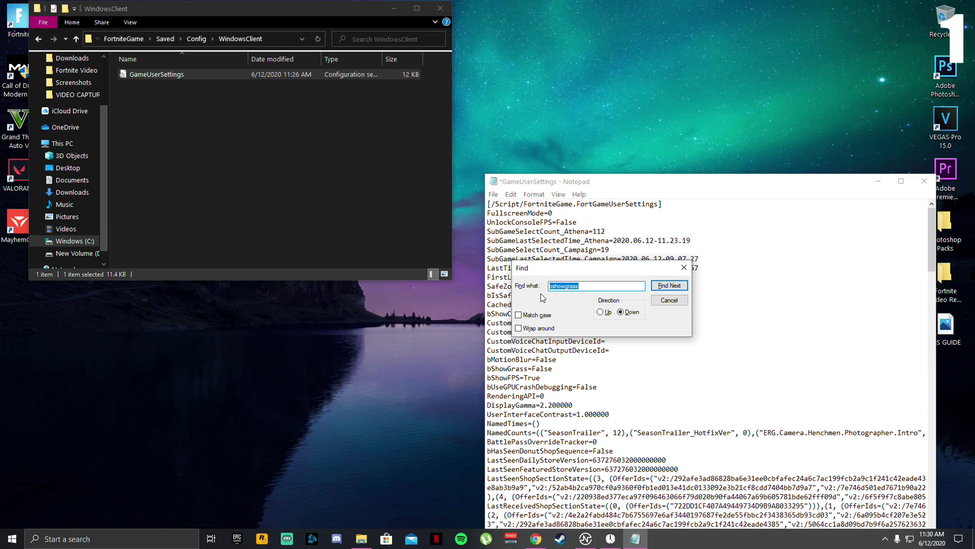
type("b")
left_click(669, 285)
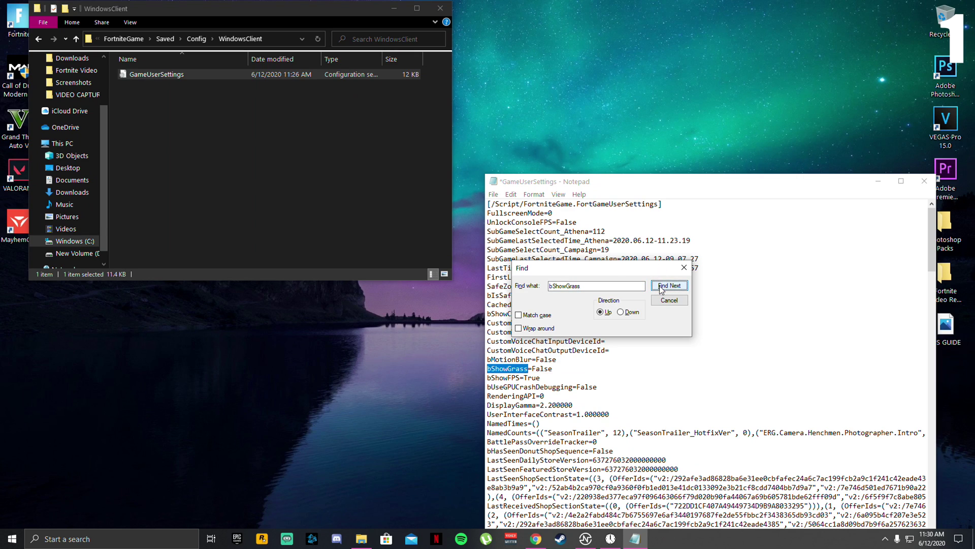
left_click(669, 300)
left_click(570, 372)
left_click_drag(570, 372, 532, 371)
type("Fals")
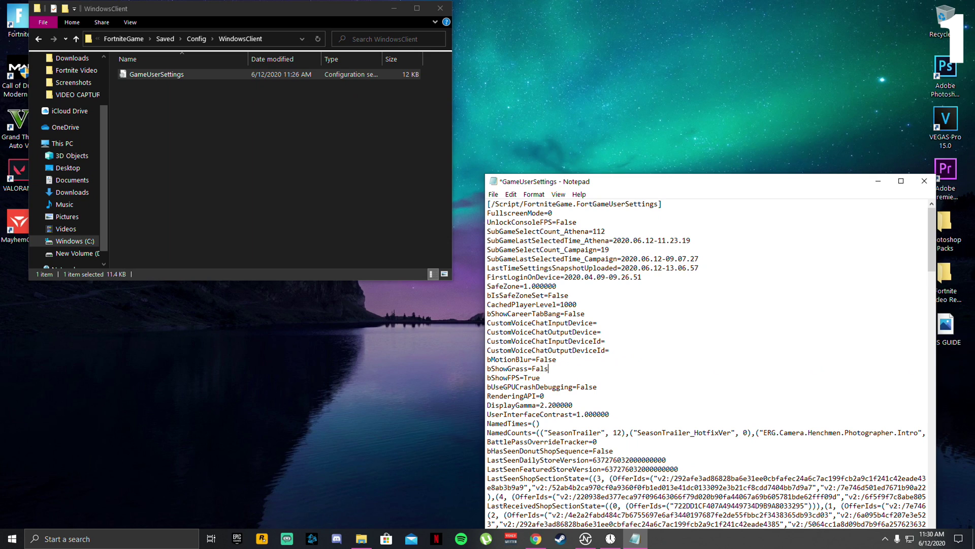
scroll(575, 399, "down", 1)
left_click(493, 194)
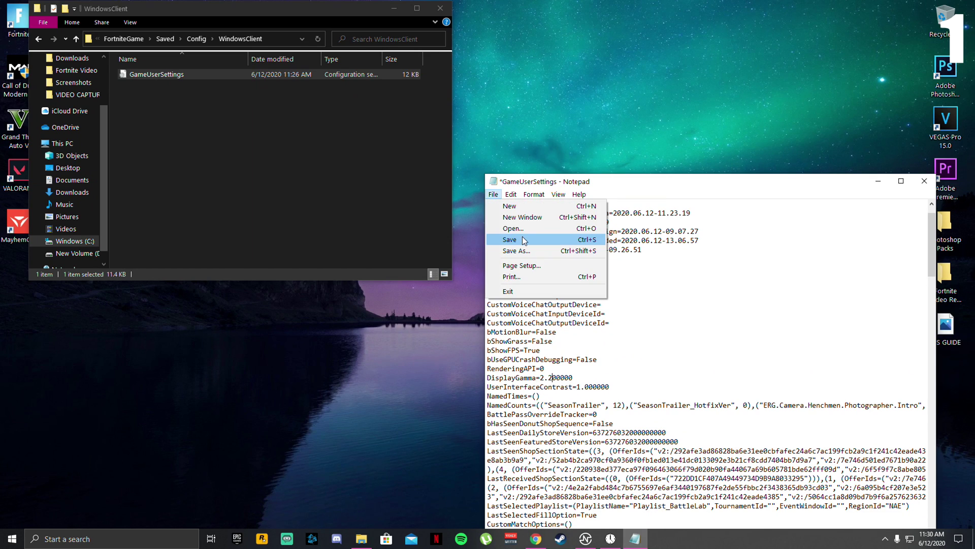
Save GameUserSettings, close Notepad, and mark the file Read-only in Properties
left_click(519, 239)
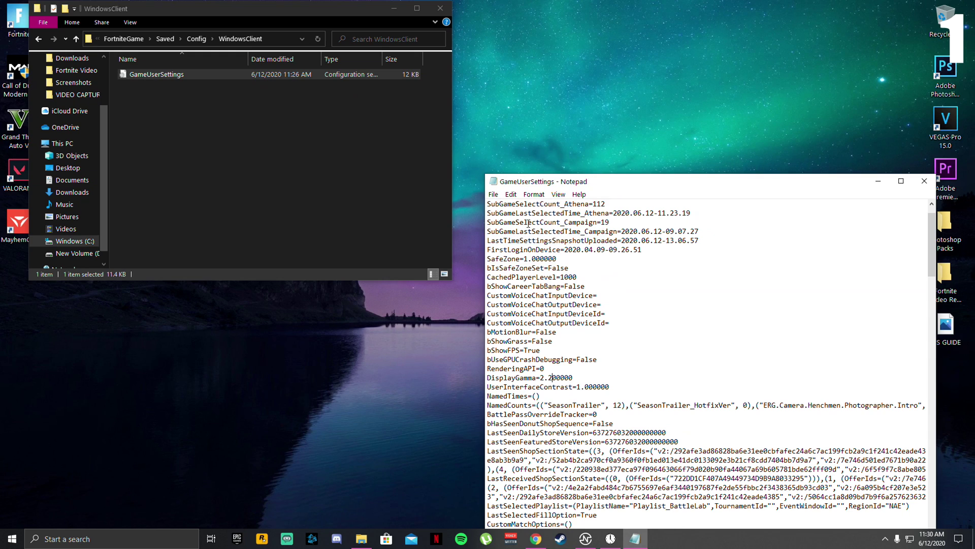
left_click(925, 182)
right_click(274, 74)
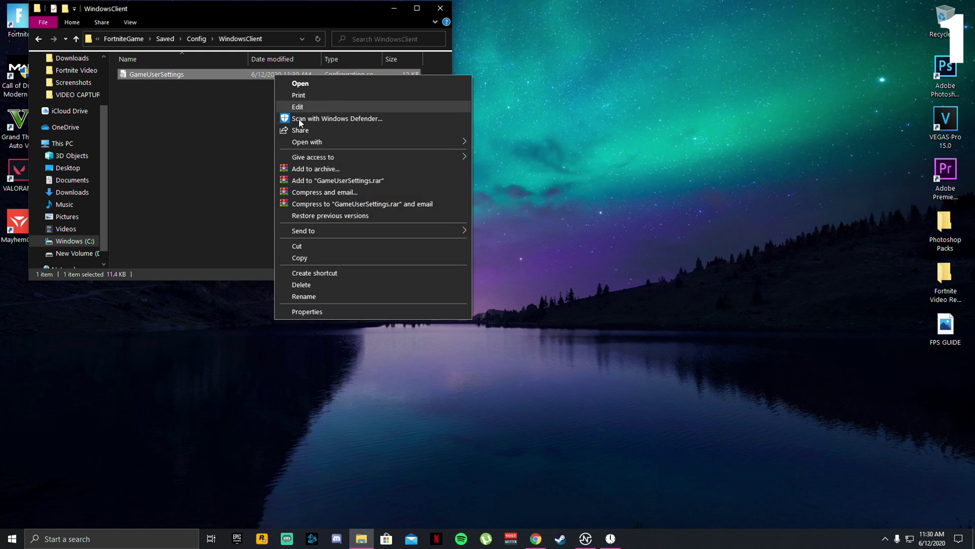
left_click(311, 312)
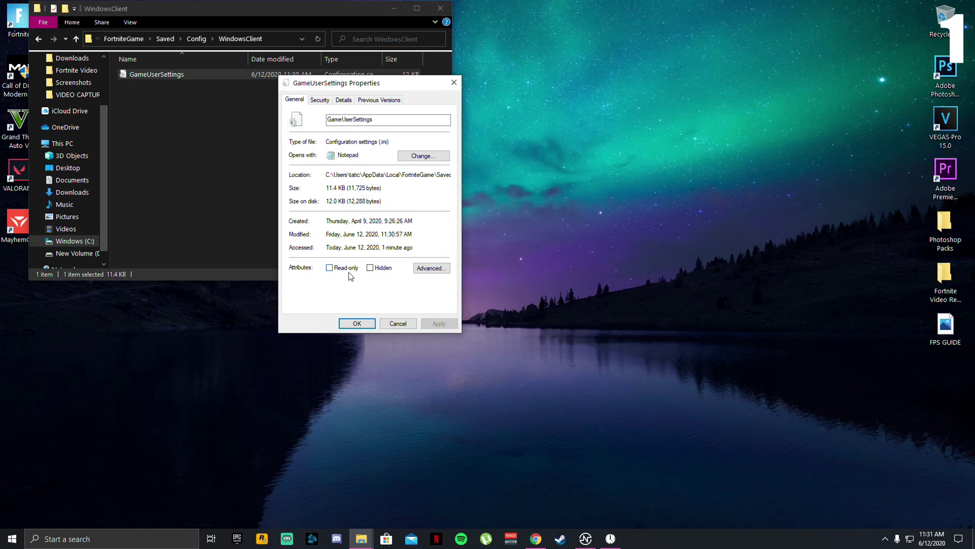
left_click(330, 269)
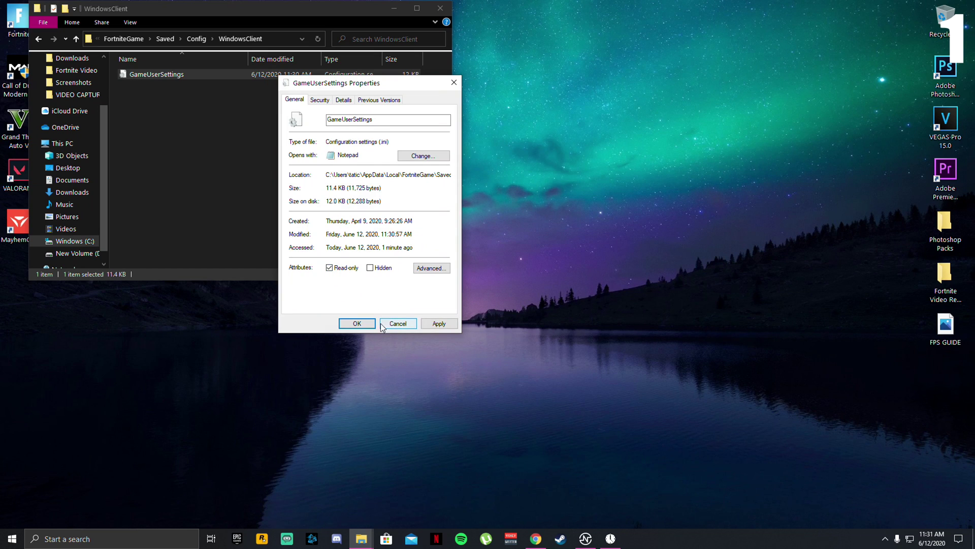
left_click(437, 324)
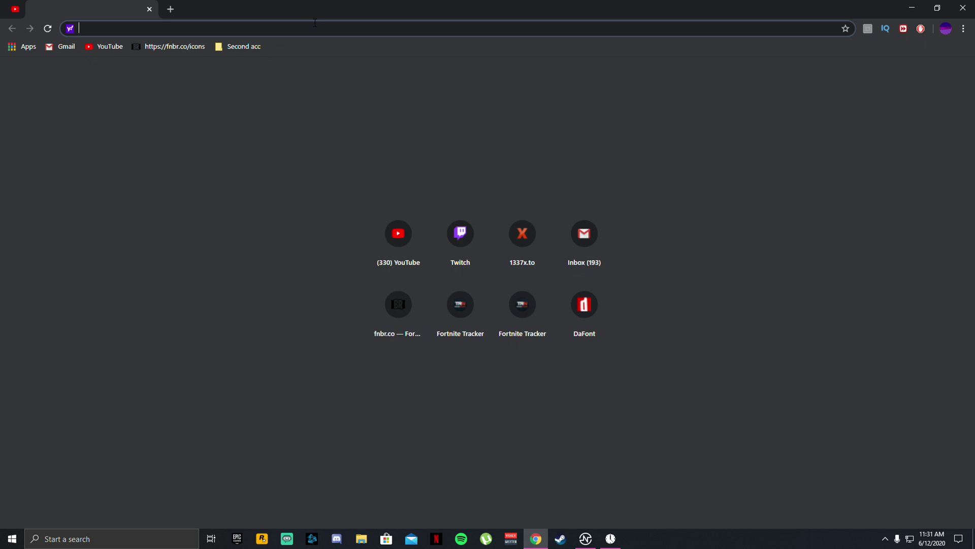
Search the web for 'timer resolution' and open the softradar.com download page
type("T")
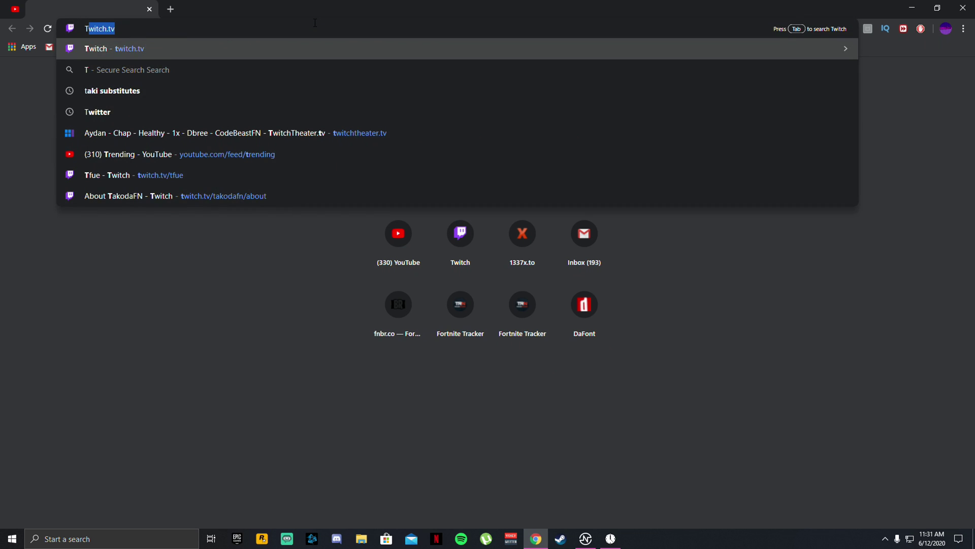
type("imerre")
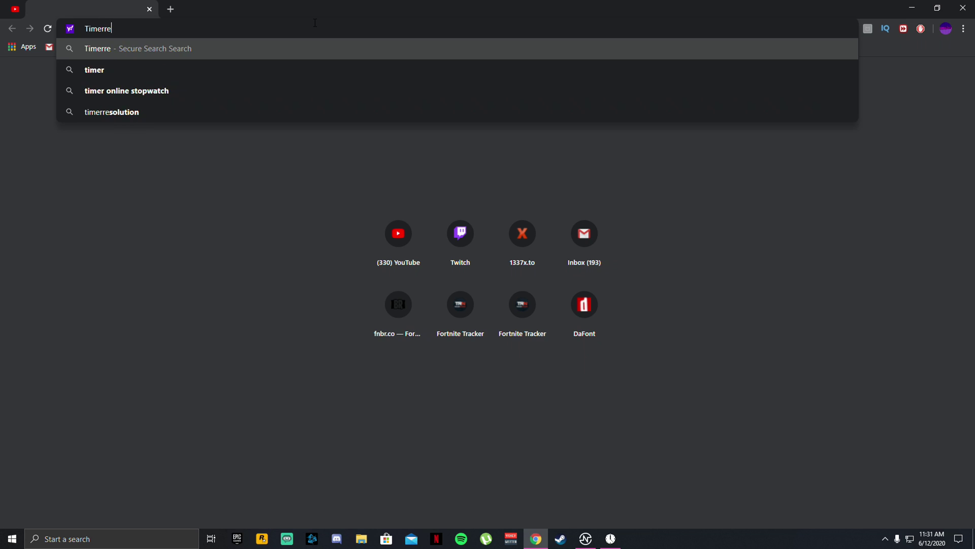
type("w")
key("BackSpace")
type("s")
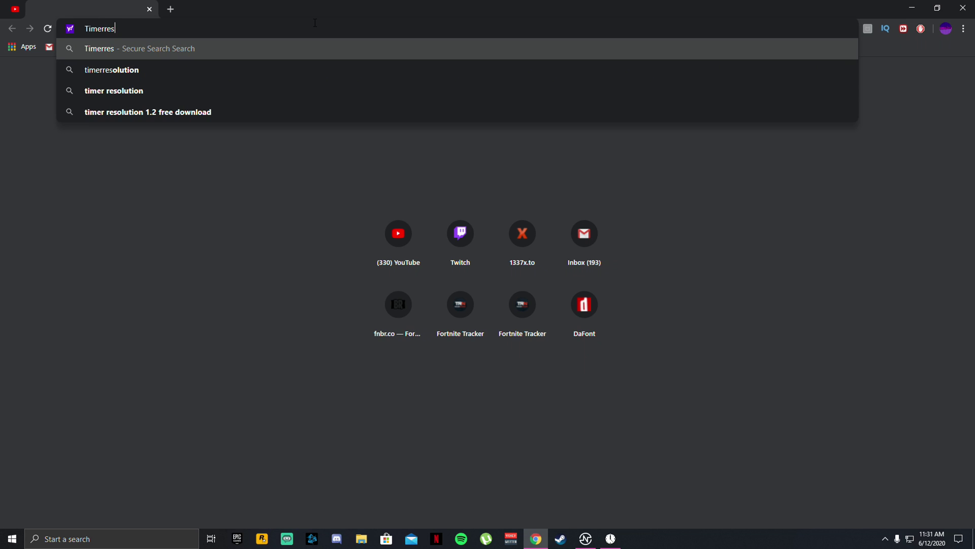
type("oultion")
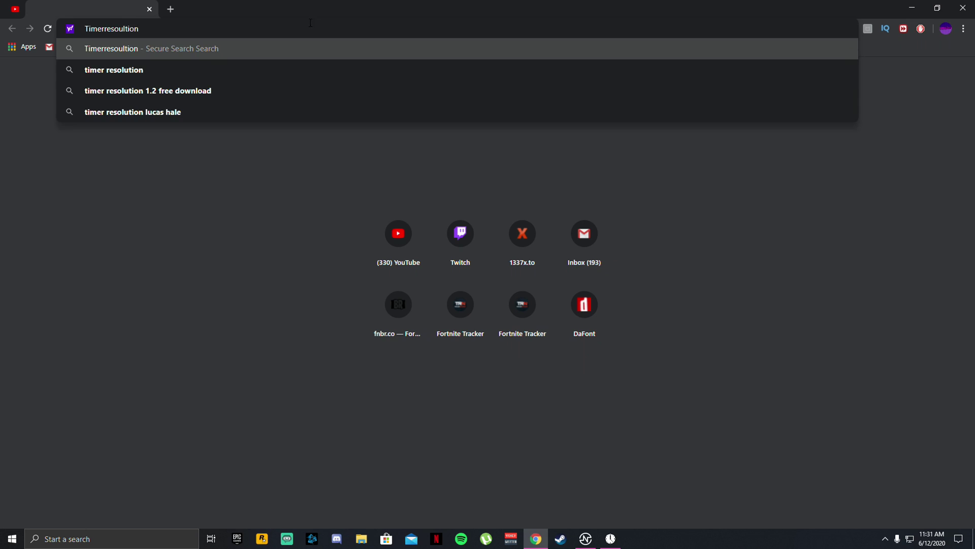
left_click(144, 64)
left_click(202, 308)
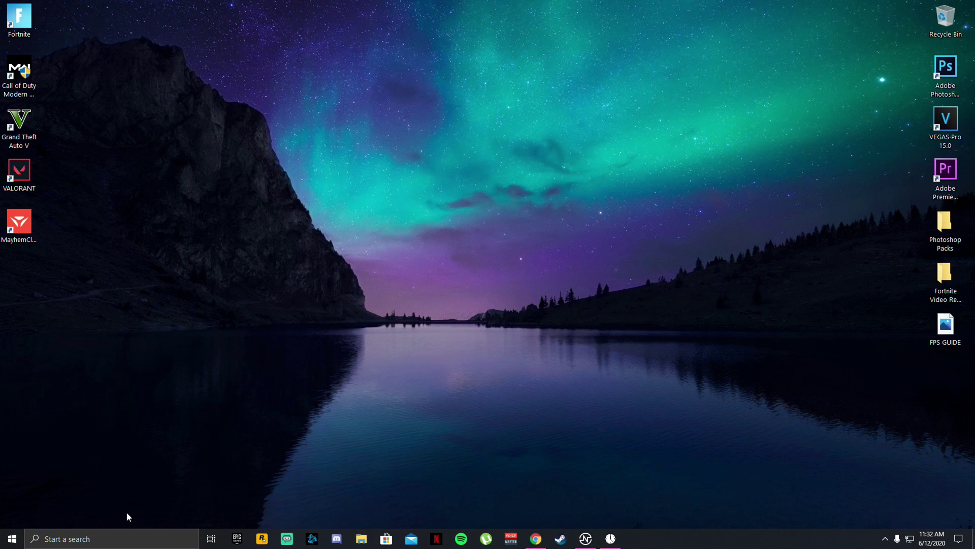
Search the Downloads folder for 'Timer' and select the TimerResolution application
left_click(361, 539)
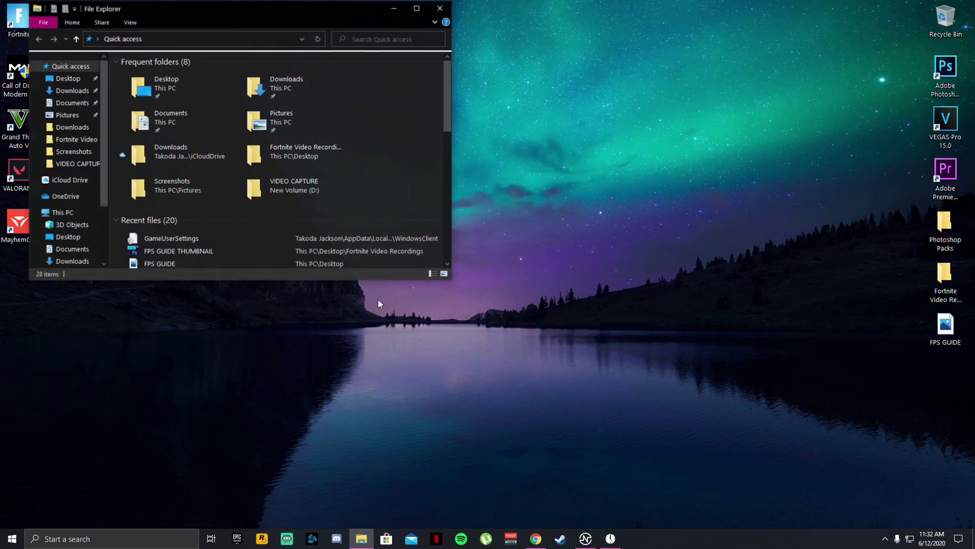
left_click(71, 90)
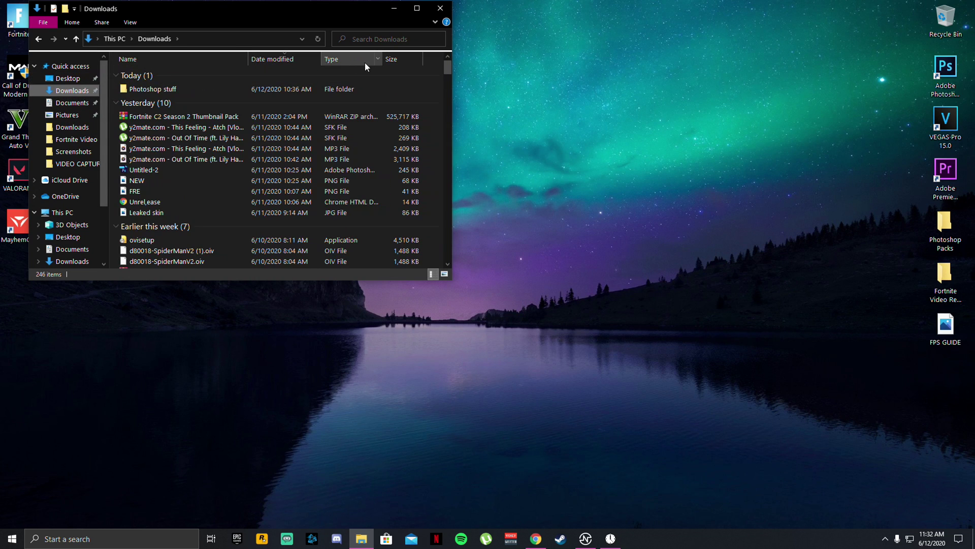
left_click(389, 38)
type("Ti")
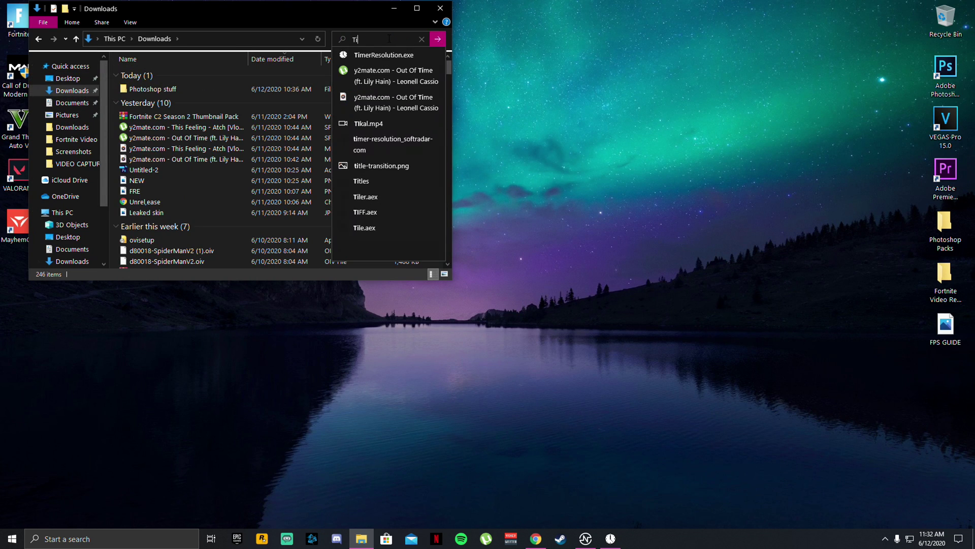
type("mer")
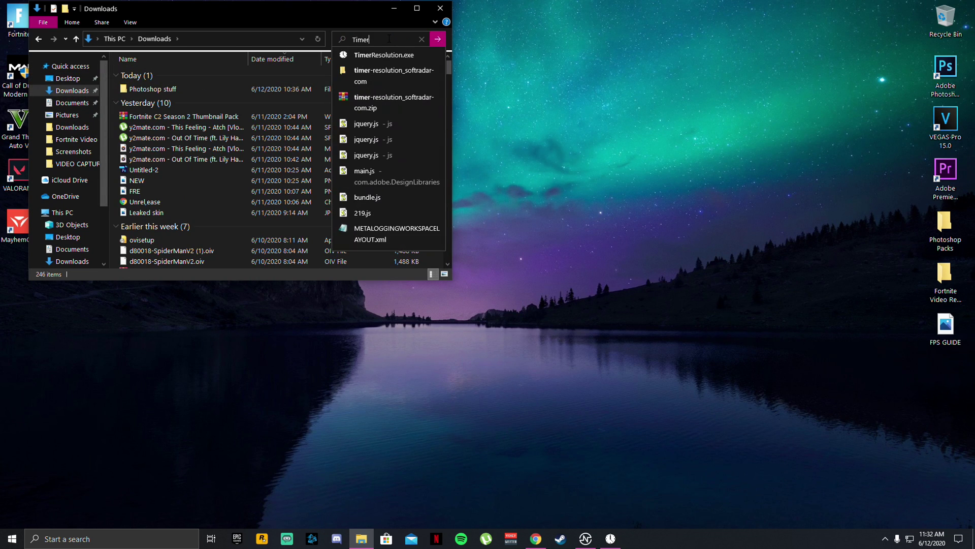
left_click(437, 38)
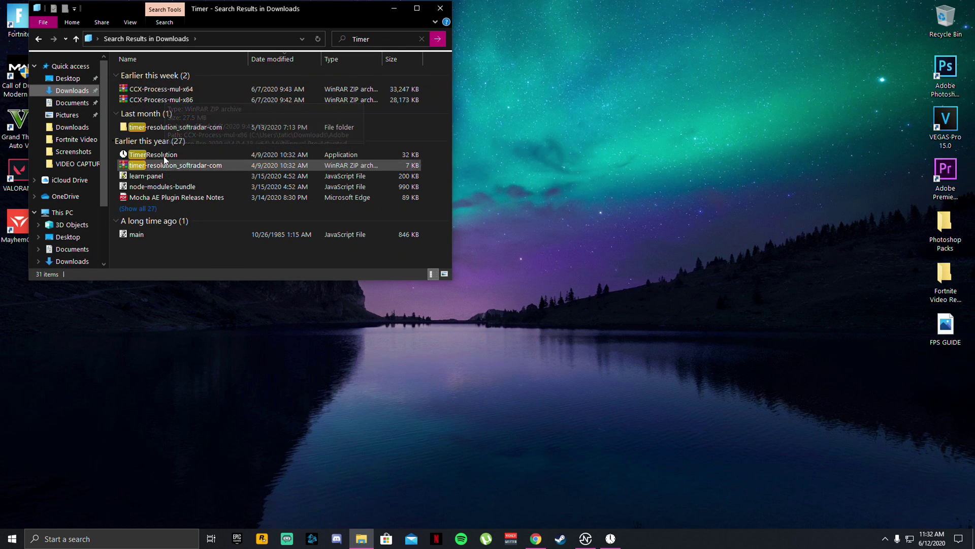
left_click(162, 164)
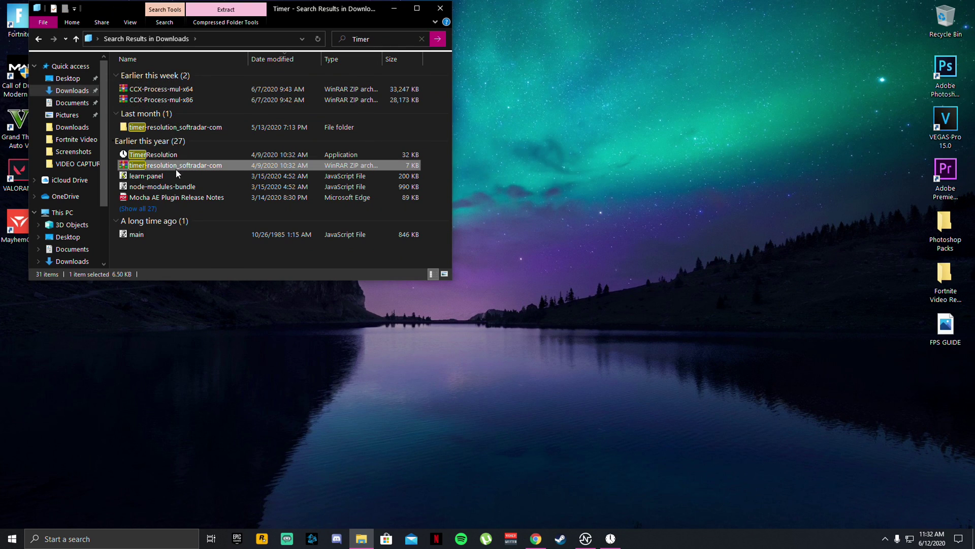
right_click(173, 165)
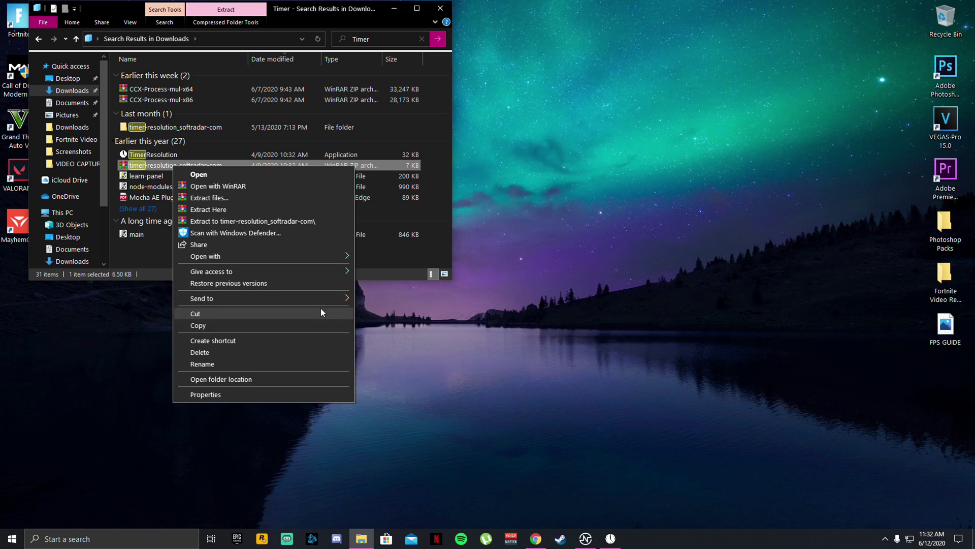
left_click(394, 264)
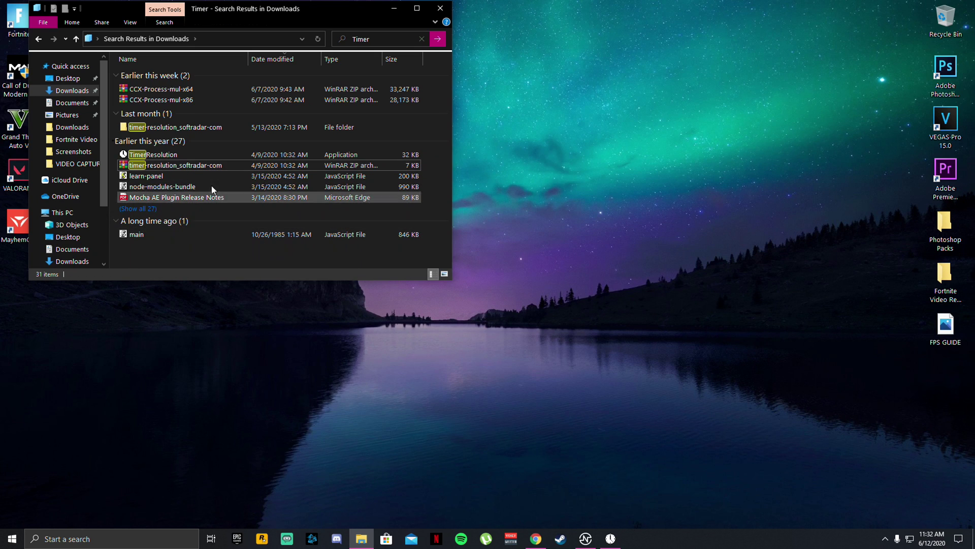
left_click(174, 158)
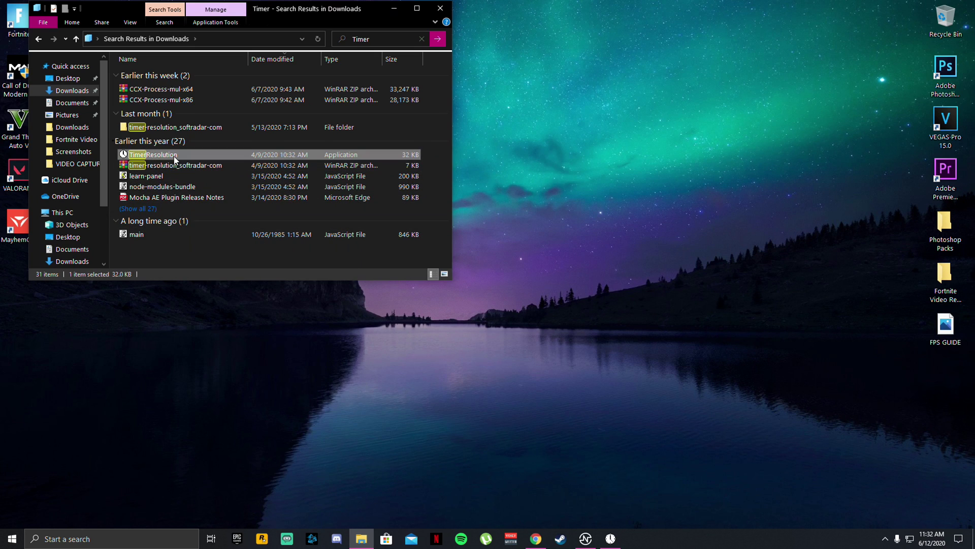
Launch TimerResolution, set the timer resolution to Maximum, and minimise it
double_click(173, 157)
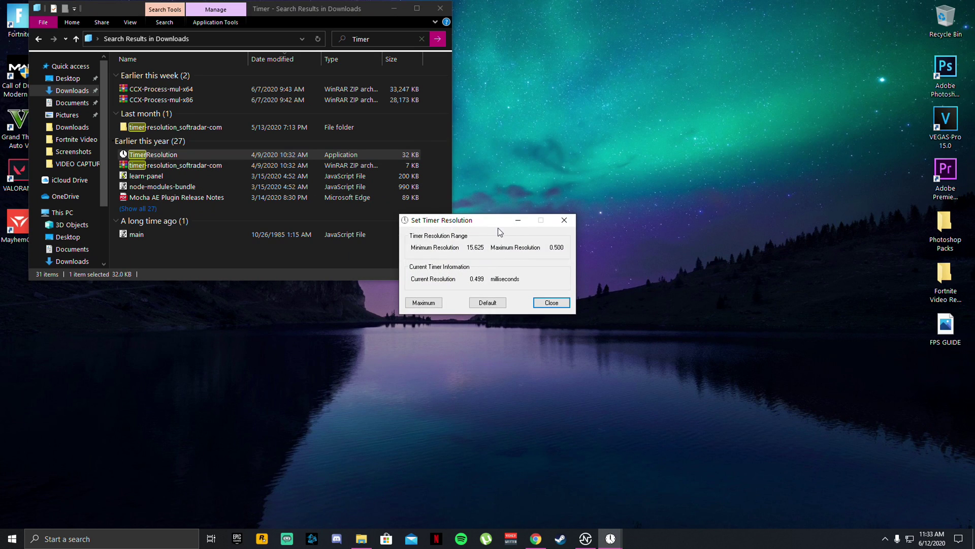
left_click(487, 303)
left_click_drag(490, 225, 562, 134)
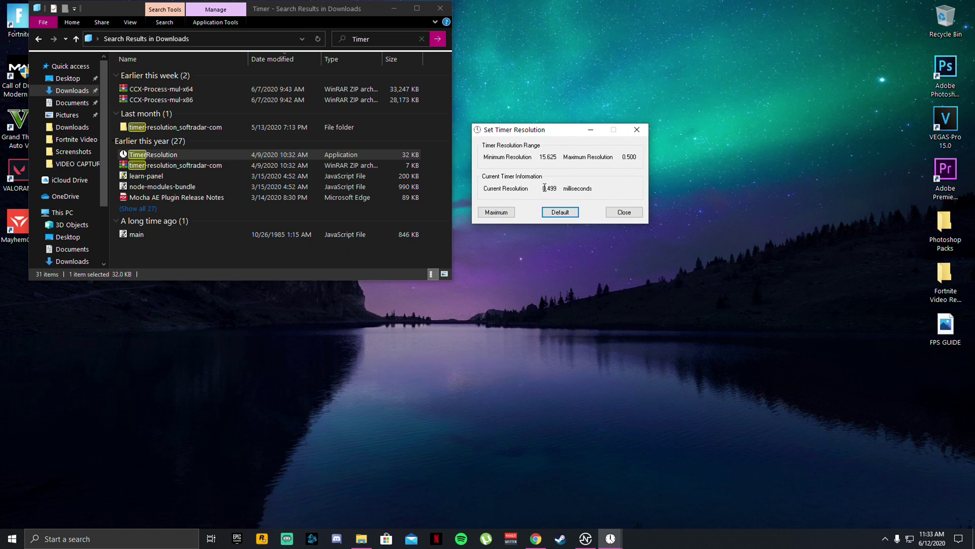
left_click_drag(550, 189, 565, 190)
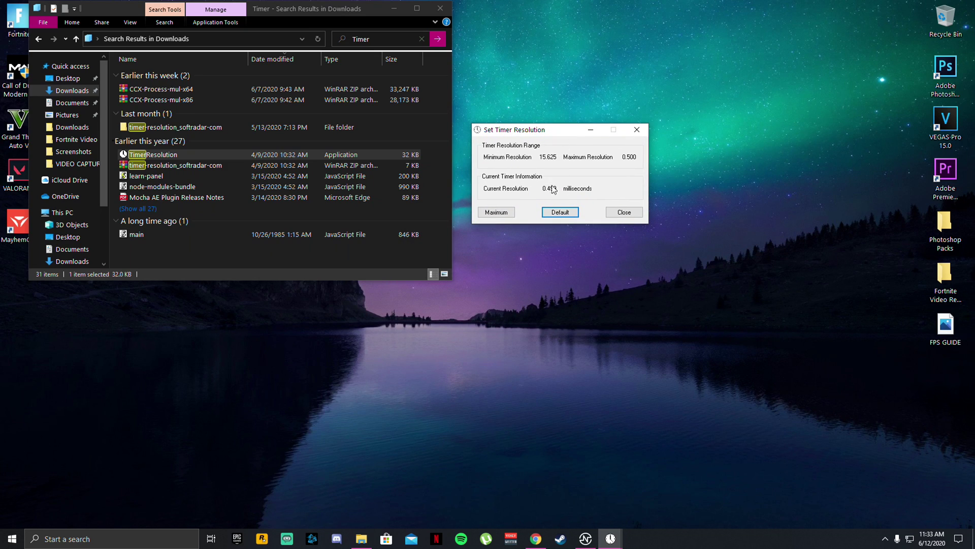
left_click(563, 212)
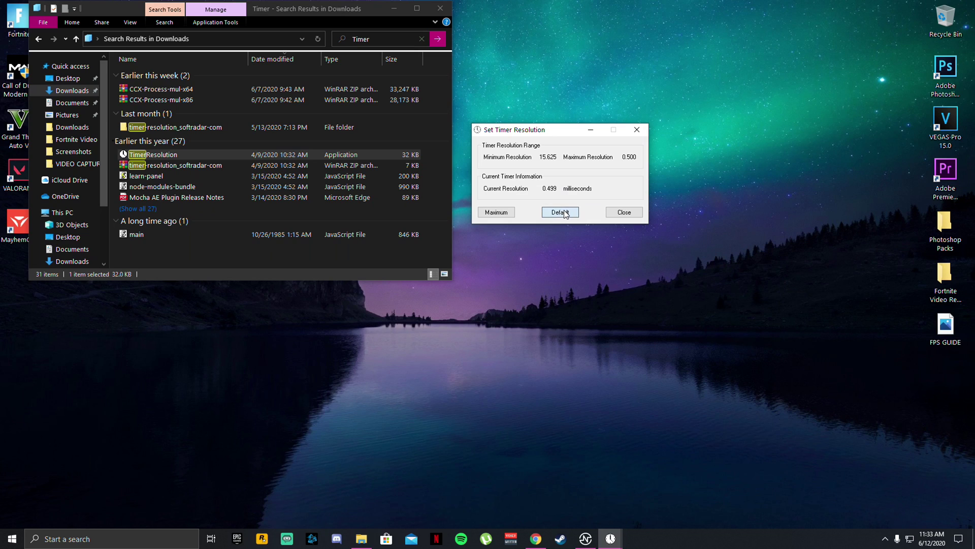
left_click(507, 216)
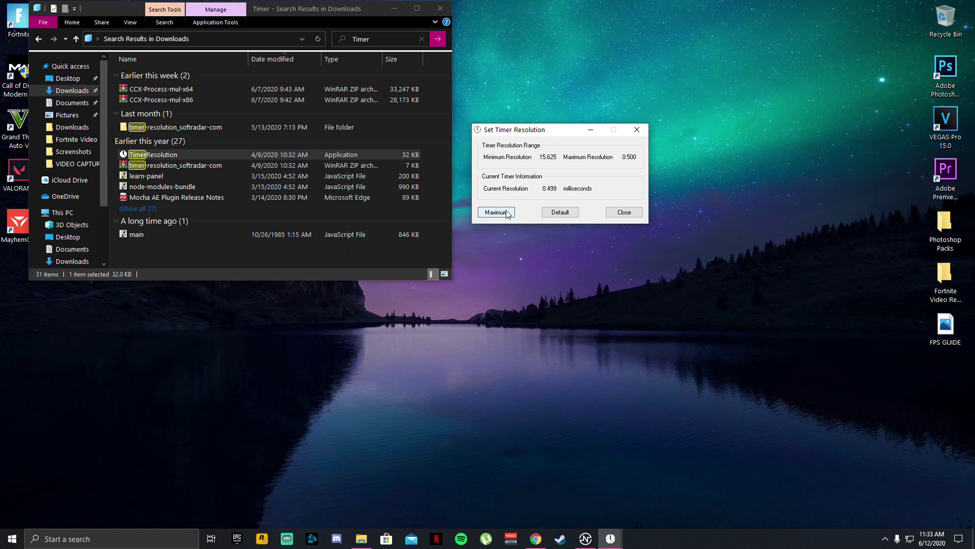
left_click(583, 133)
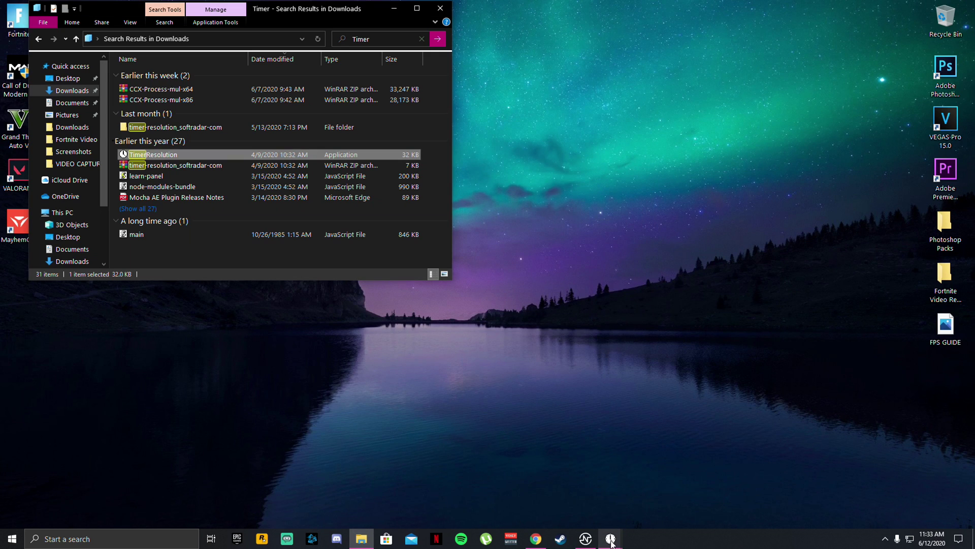
Restore the timer tool, set the resolution back to Default, and minimise it running
mouse_move(610, 543)
left_click(607, 467)
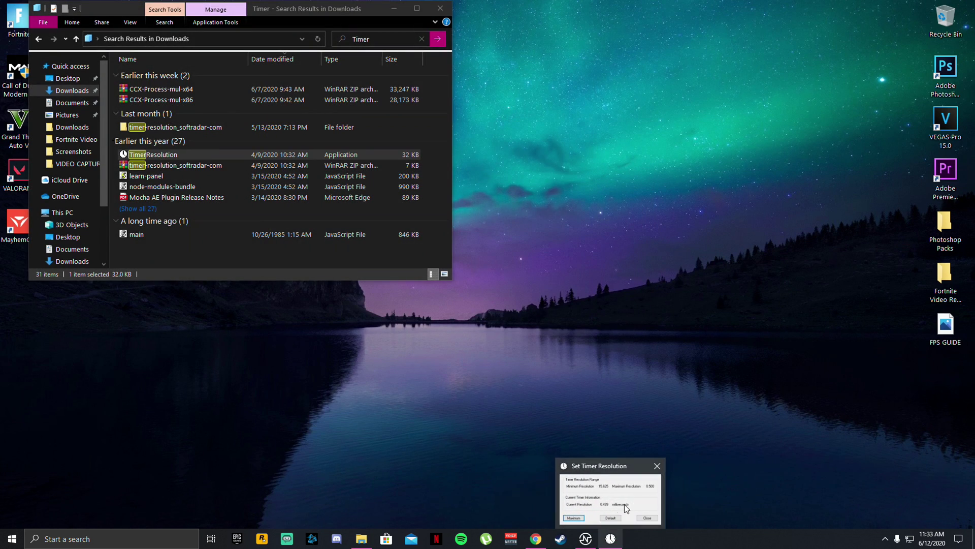
left_click(615, 483)
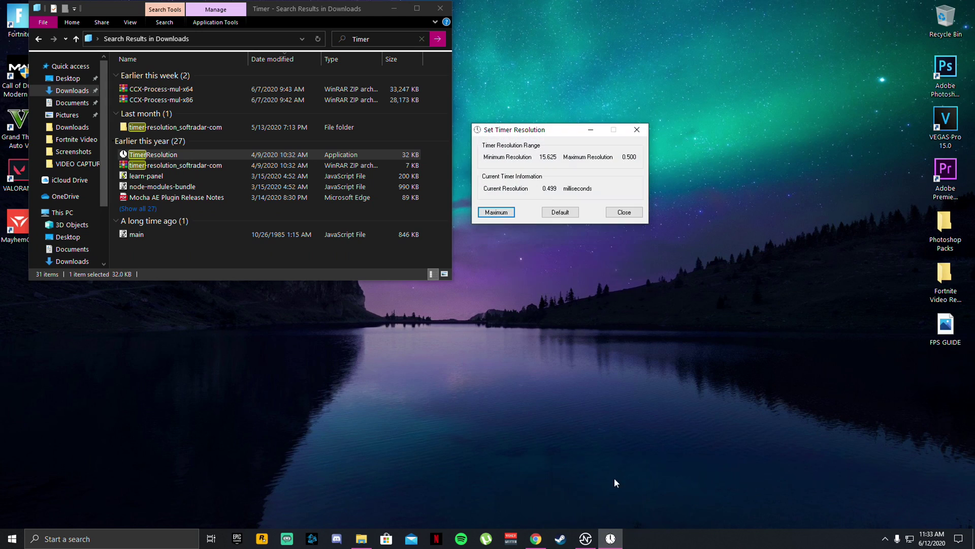
left_click(550, 213)
left_click(591, 128)
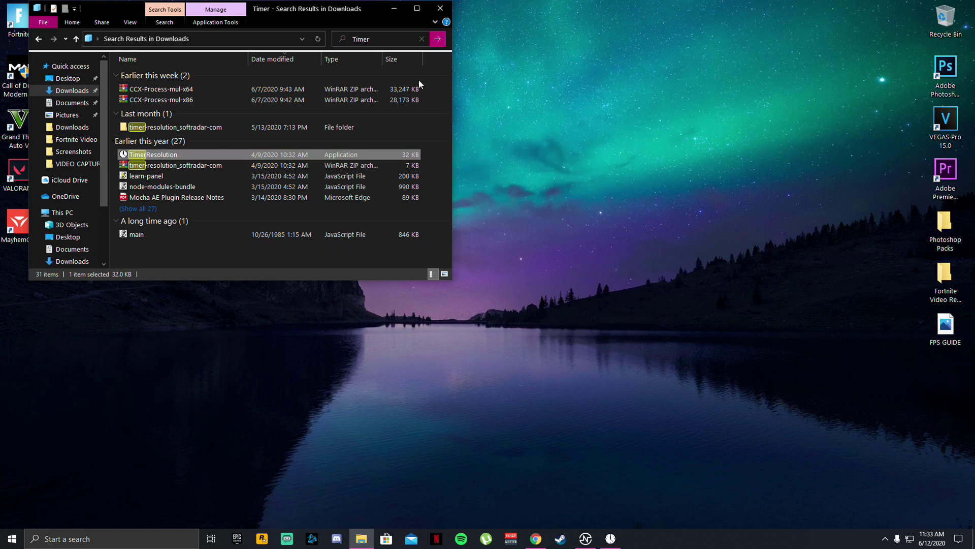
Close the File Explorer search results and dismiss the taskbar menus
left_click(440, 7)
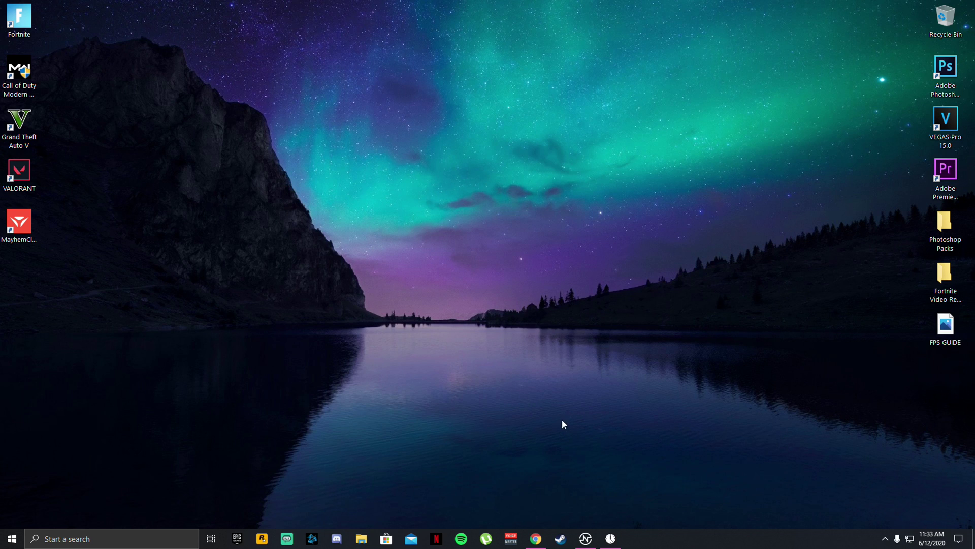
right_click(668, 540)
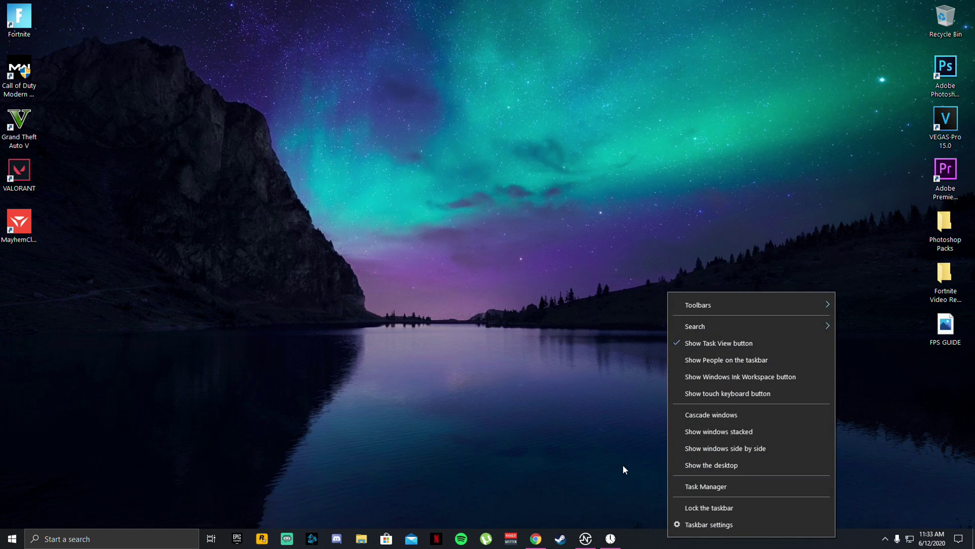
left_click(581, 400)
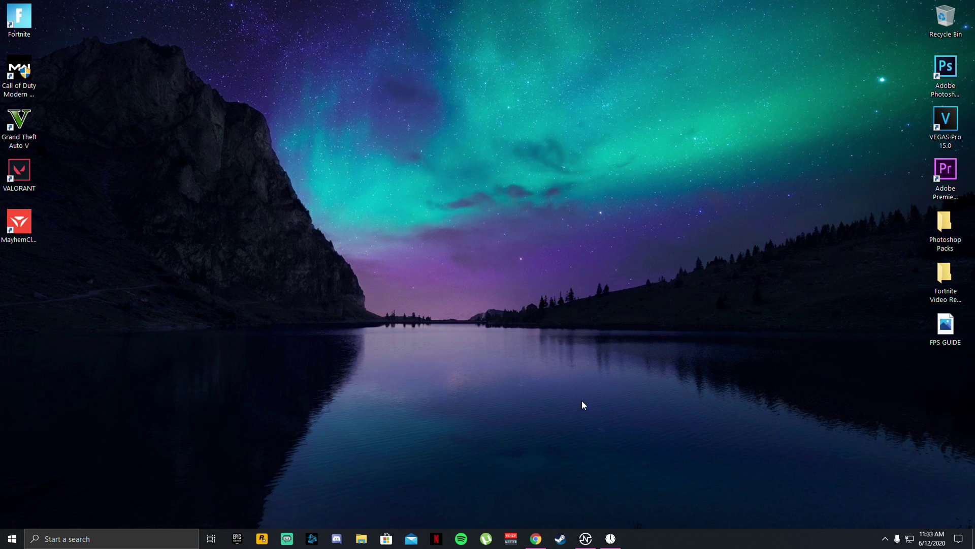
right_click(712, 546)
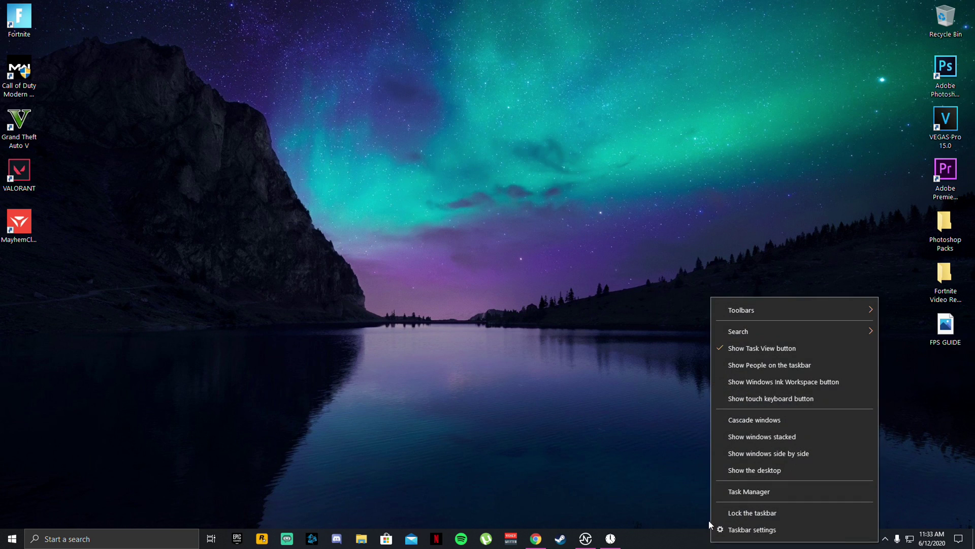
left_click(709, 542)
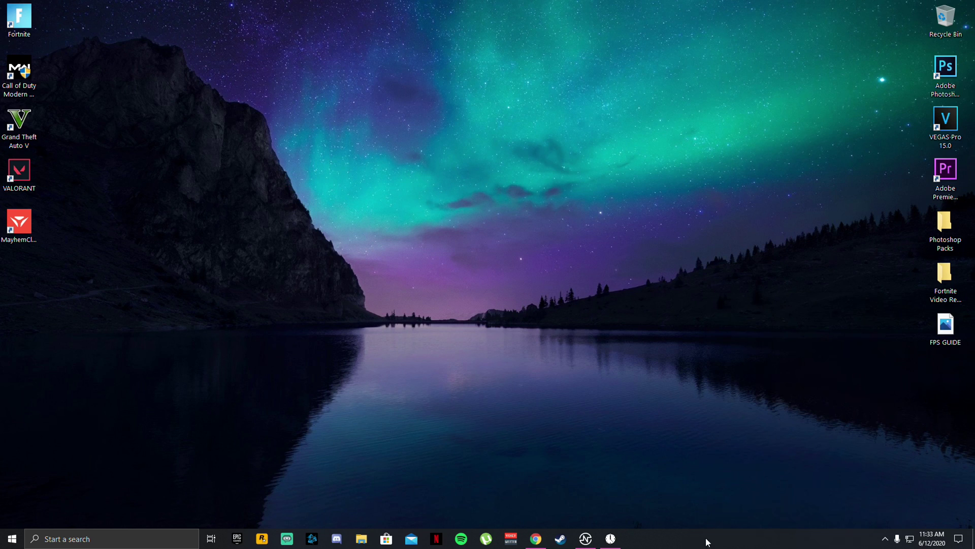
Open AMD Radeon Software from the Radeon icon in the hidden system tray
left_click(885, 538)
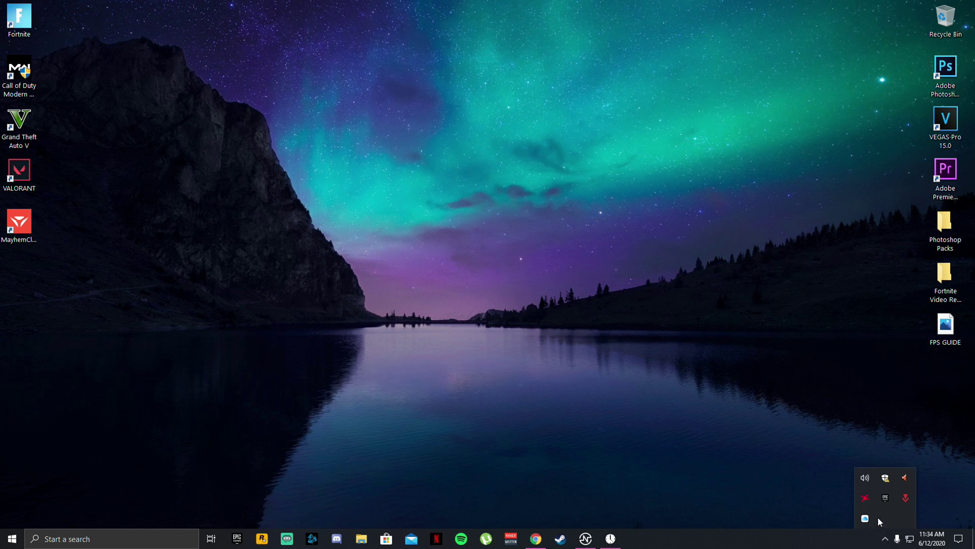
right_click(865, 501)
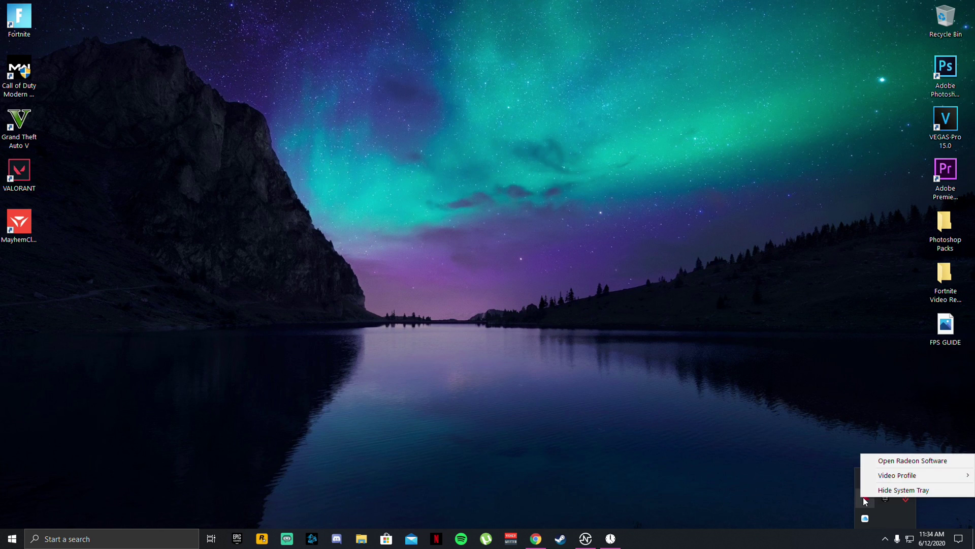
left_click(892, 463)
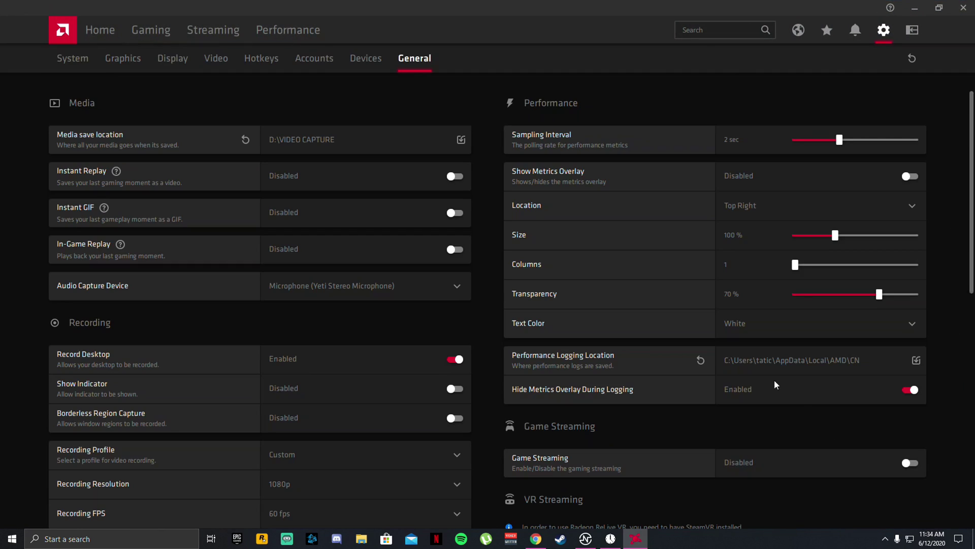
Show the Radeon Home dashboard and expand the Advanced graphics settings
left_click(100, 30)
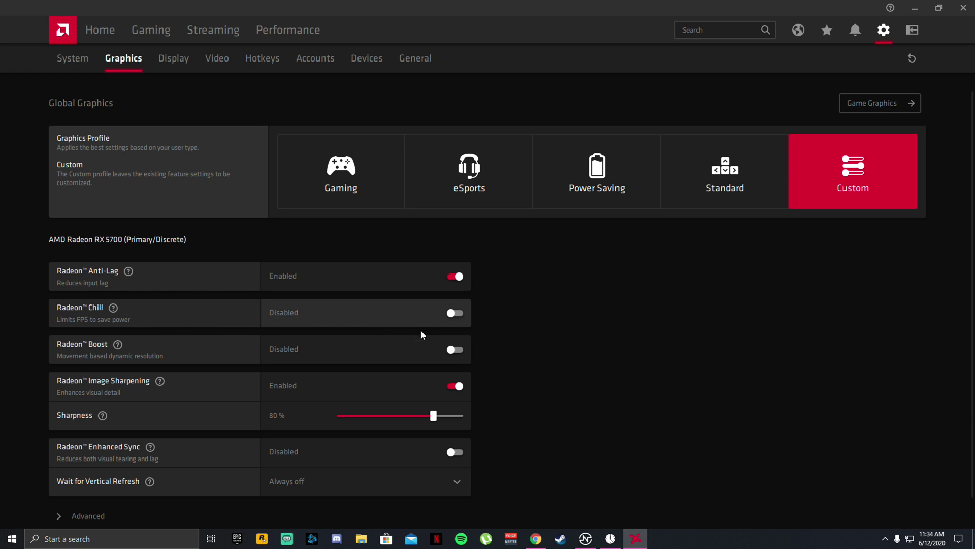
scroll(356, 365, "down", 1)
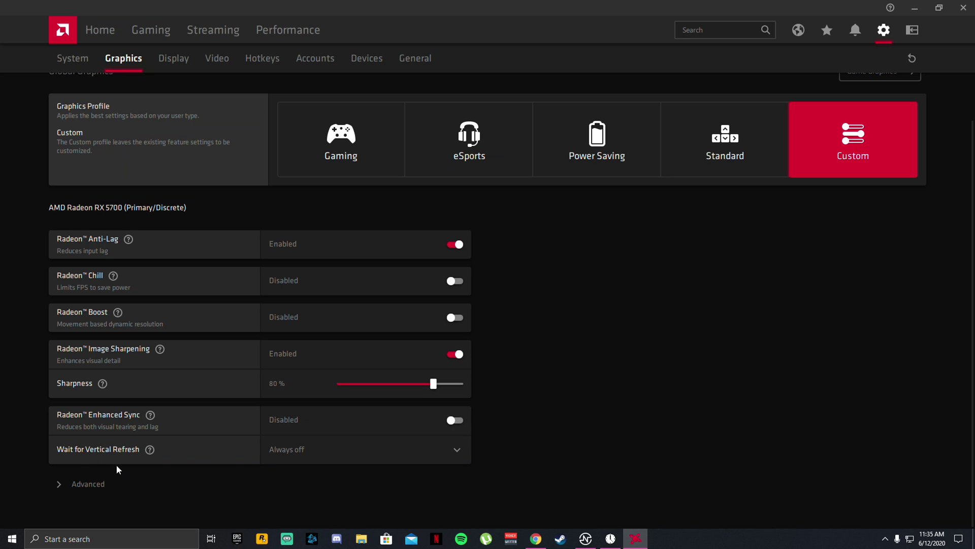
left_click(79, 485)
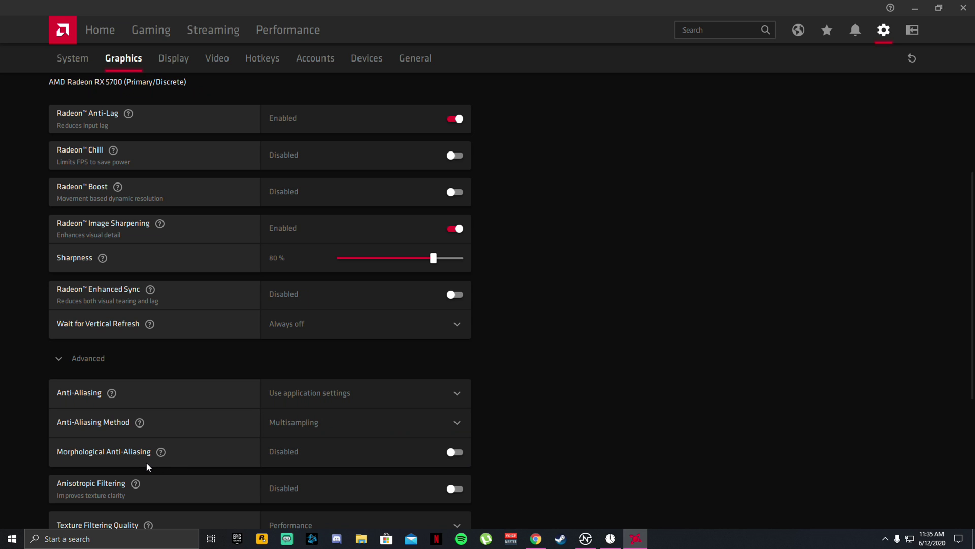
Set Texture Filtering Quality to Performance
scroll(296, 460, "down", 3)
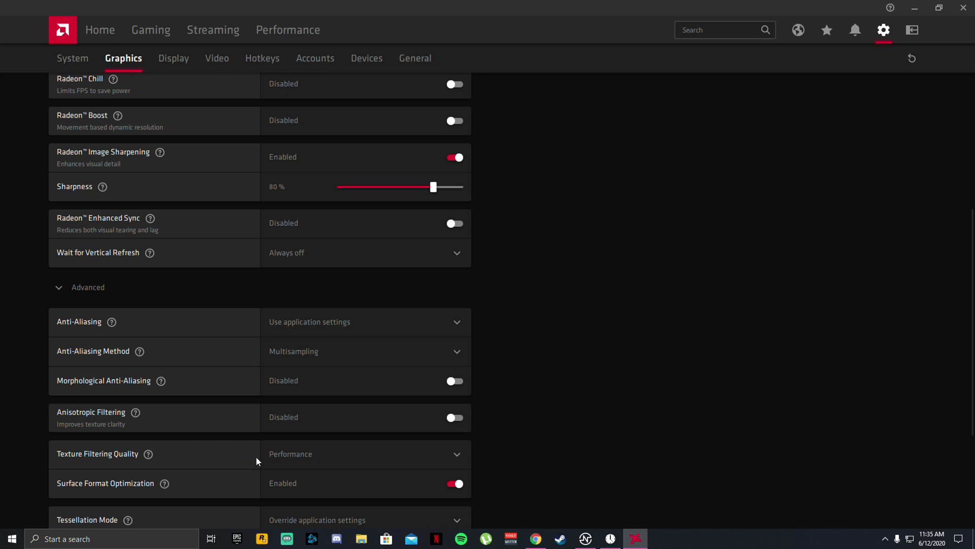
left_click(309, 458)
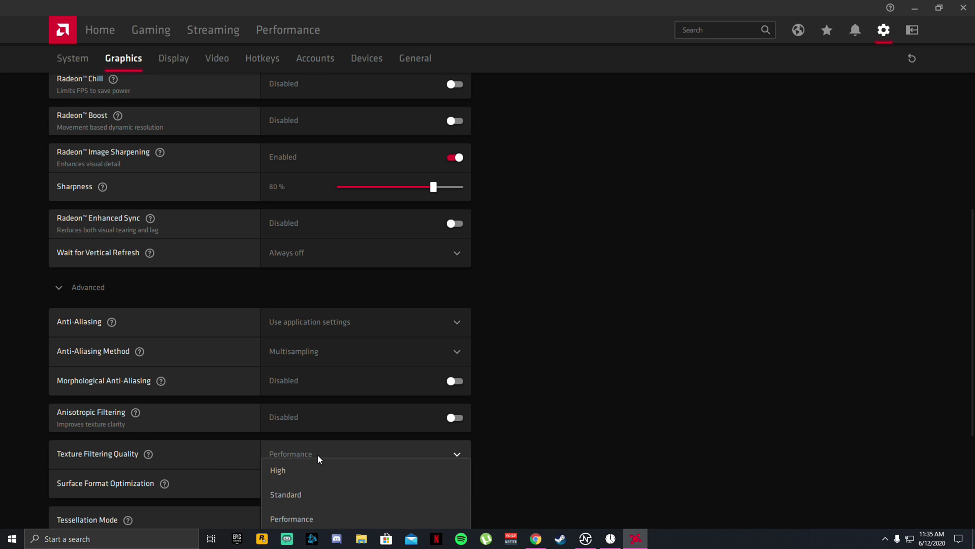
left_click(315, 520)
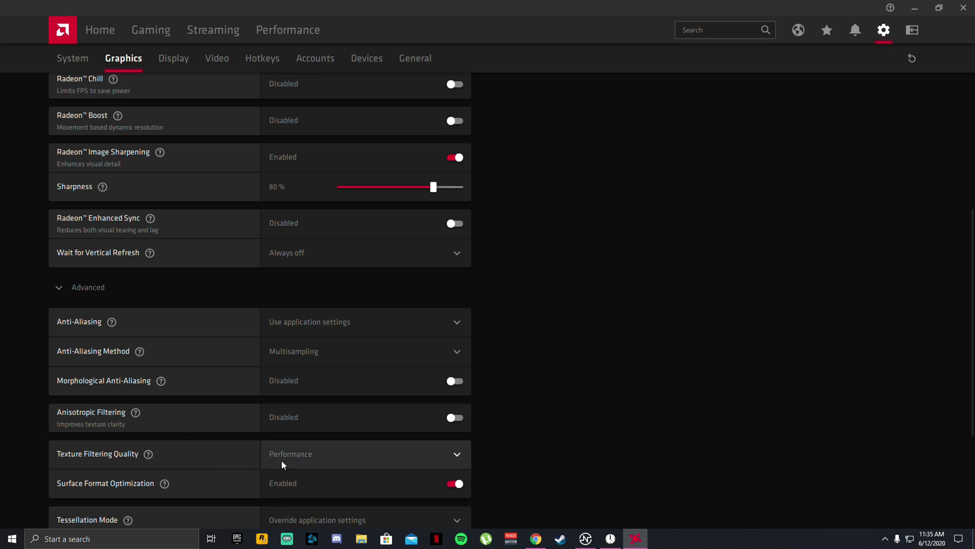
scroll(167, 457, "down", 2)
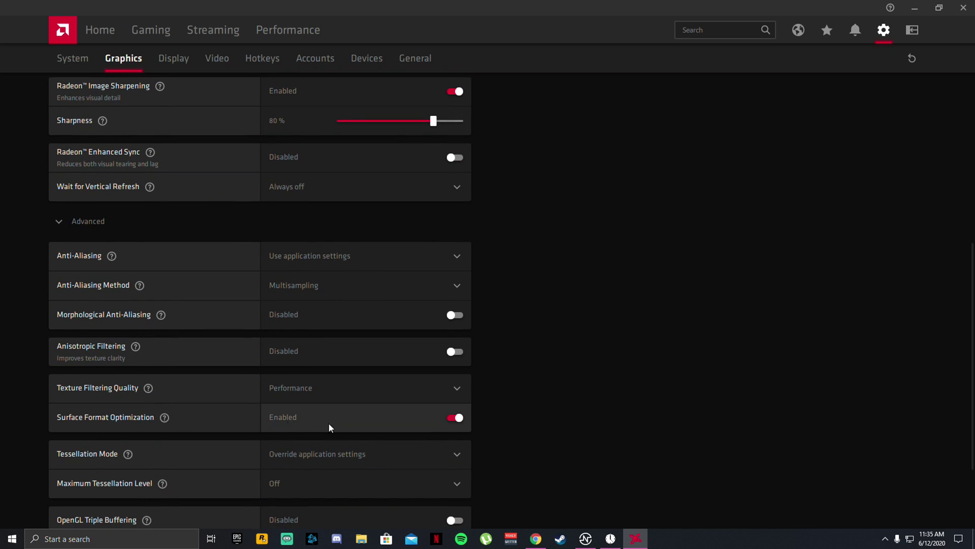
scroll(244, 412, "down", 2)
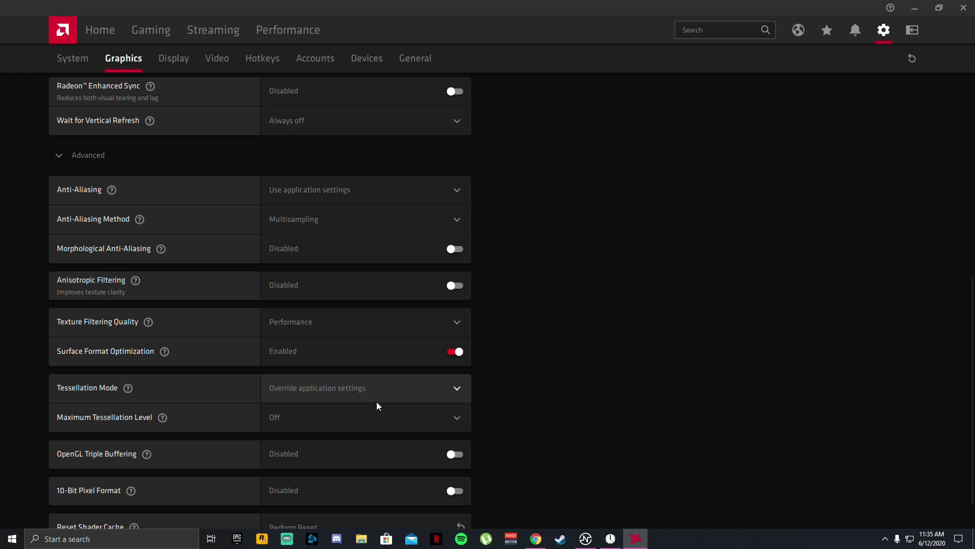
Turn Maximum Tessellation Level Off and minimise the TimerResolution window
left_click(333, 421)
left_click(288, 350)
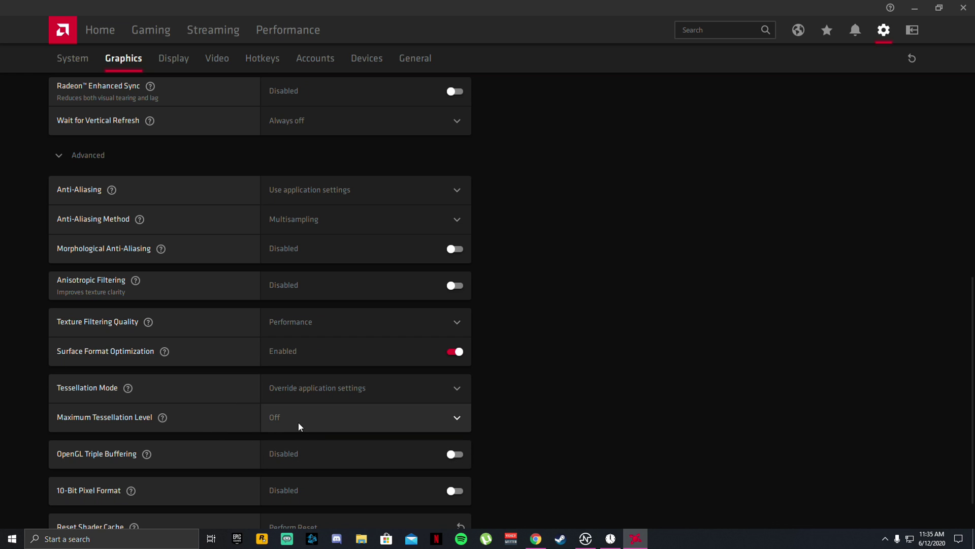
scroll(293, 425, "down", 1)
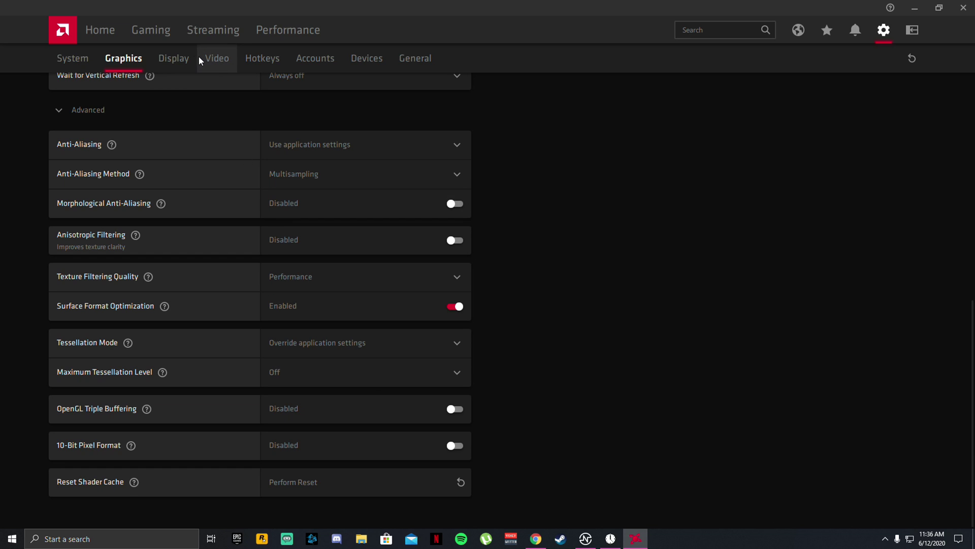
left_click(175, 58)
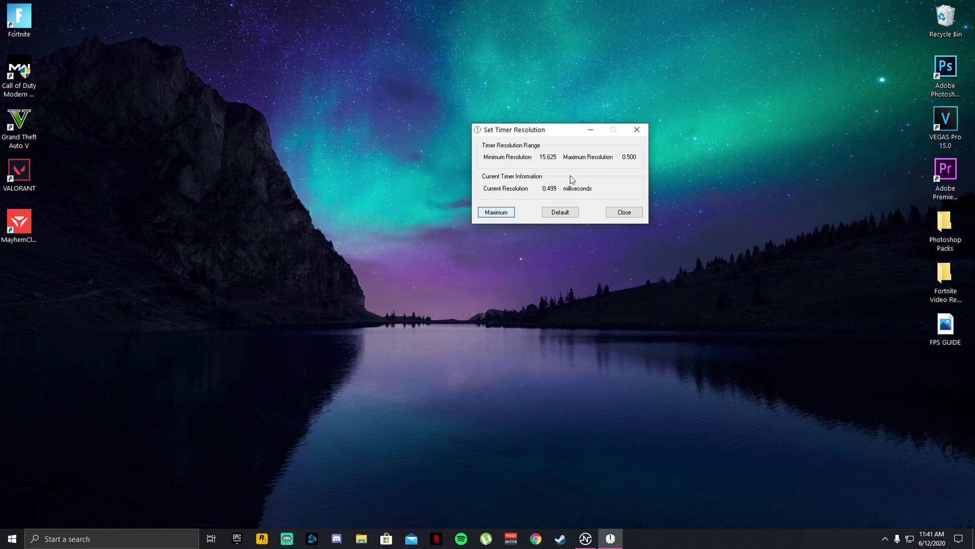
left_click(591, 130)
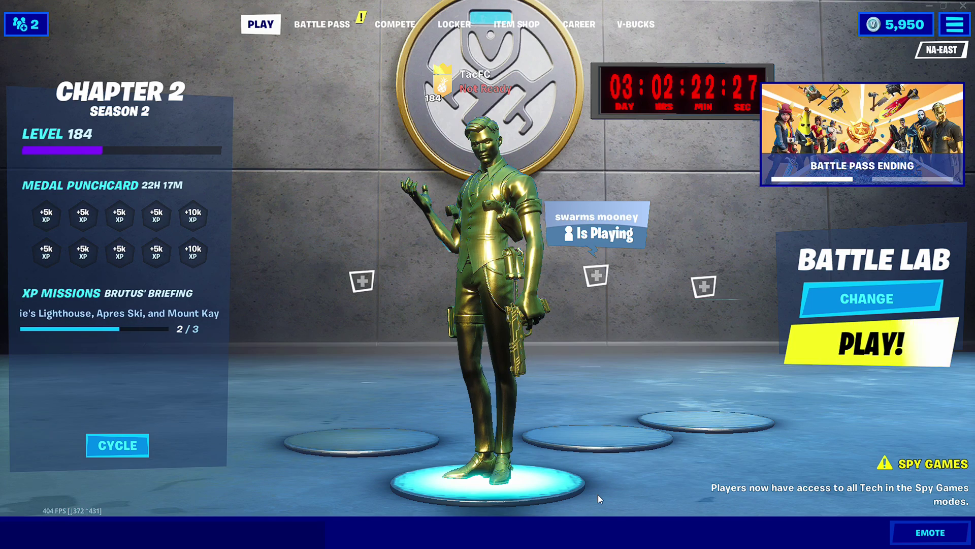
Raise Fortnite's Video Frame Rate Limit from 60 to 240 FPS and apply it
left_click(956, 24)
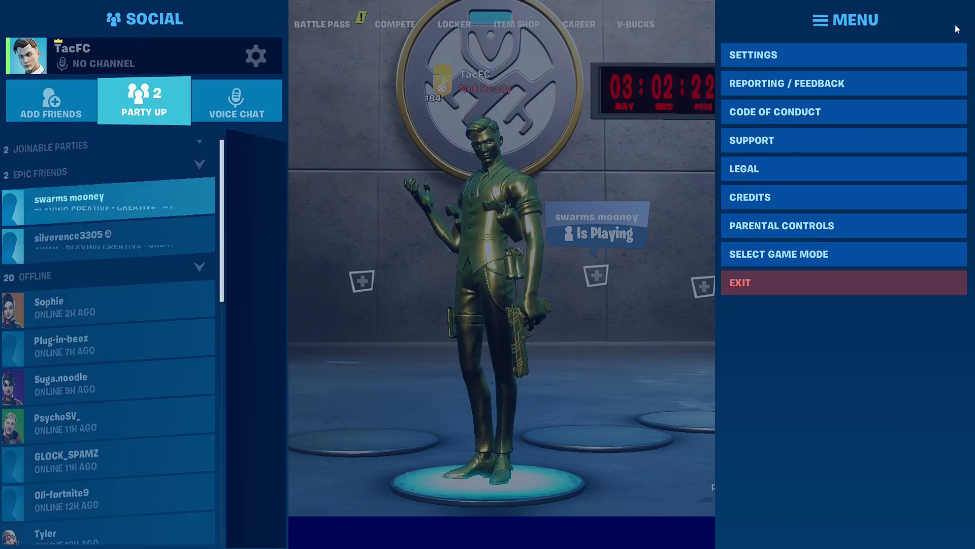
left_click(803, 57)
left_click(434, 148)
left_click(435, 147)
left_click(438, 148)
left_click(438, 148)
left_click(438, 147)
left_click(438, 147)
left_click(437, 148)
left_click(439, 148)
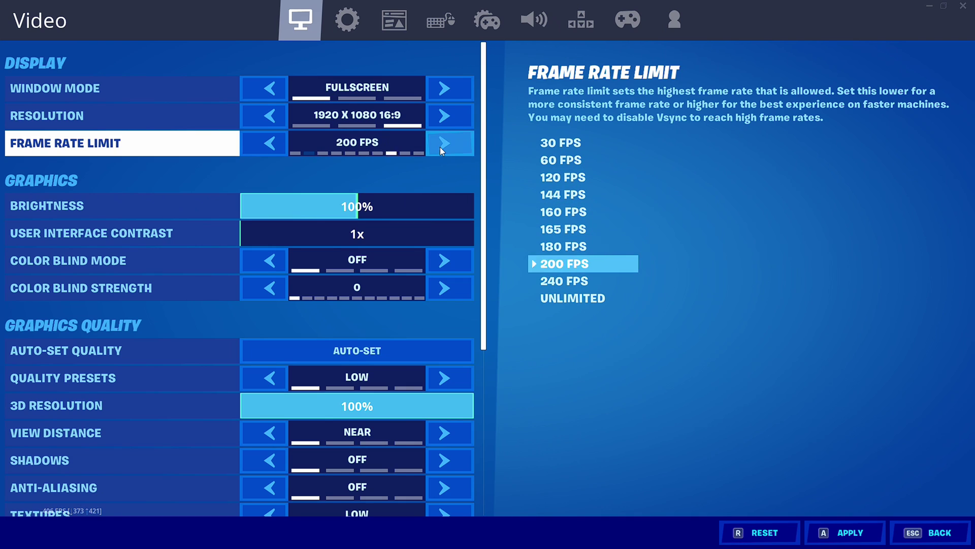
left_click(440, 148)
left_click(443, 148)
left_click(281, 144)
left_click(281, 144)
left_click(281, 145)
left_click(282, 144)
left_click(281, 144)
left_click(282, 144)
left_click(282, 145)
left_click(282, 144)
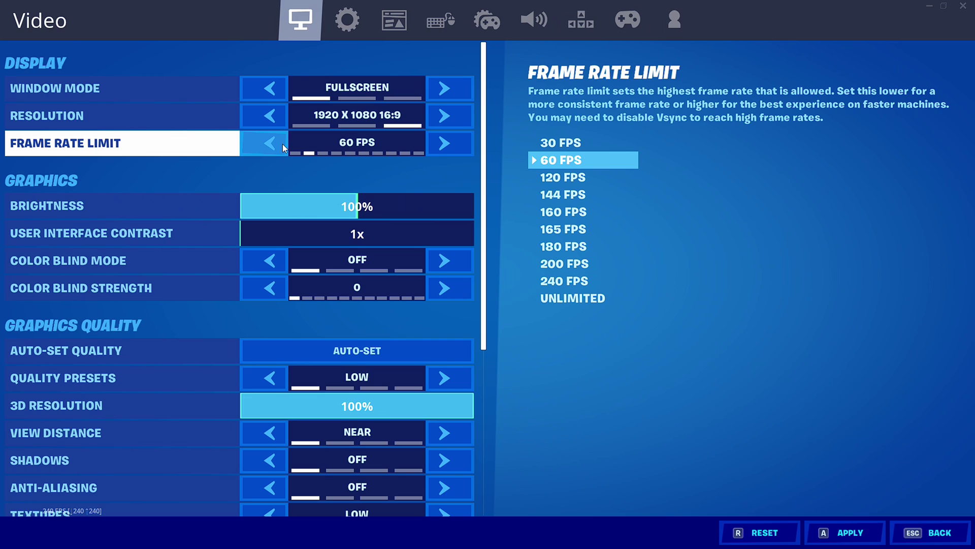
left_click(449, 145)
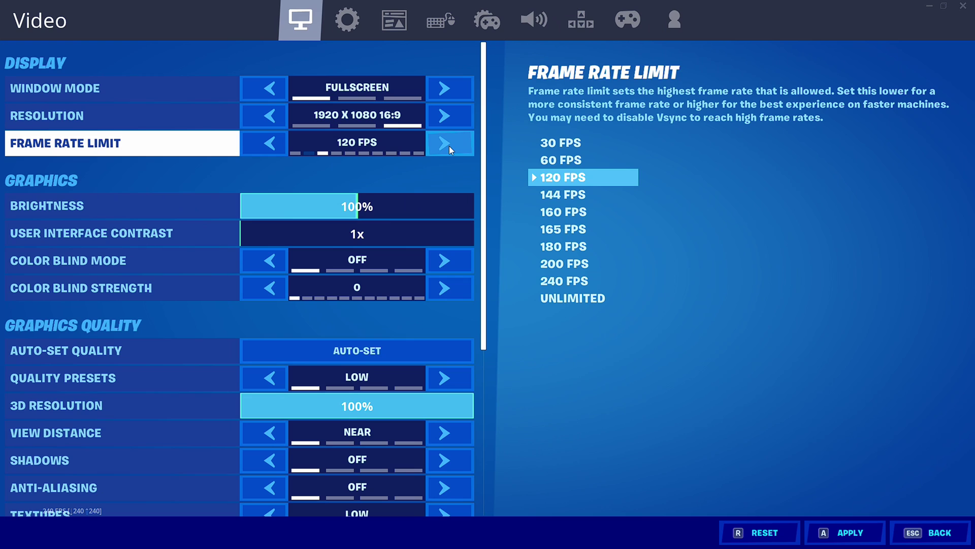
left_click(449, 145)
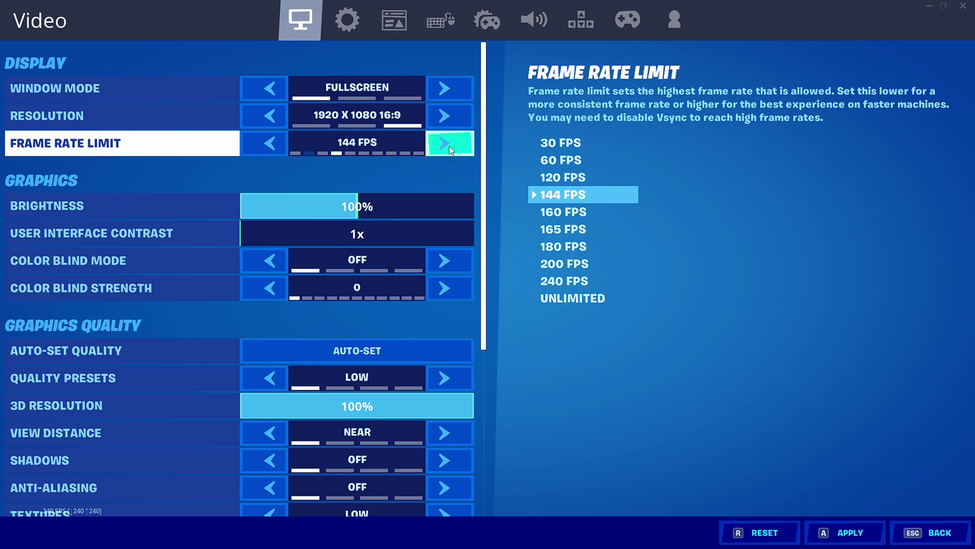
left_click(449, 145)
left_click(449, 145)
left_click(449, 145)
left_click(449, 145)
left_click(449, 145)
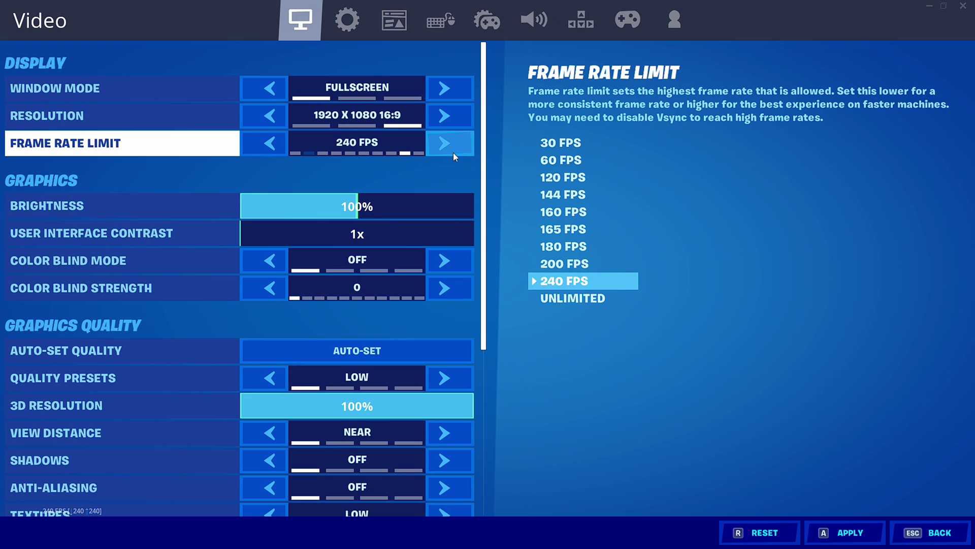
key("a")
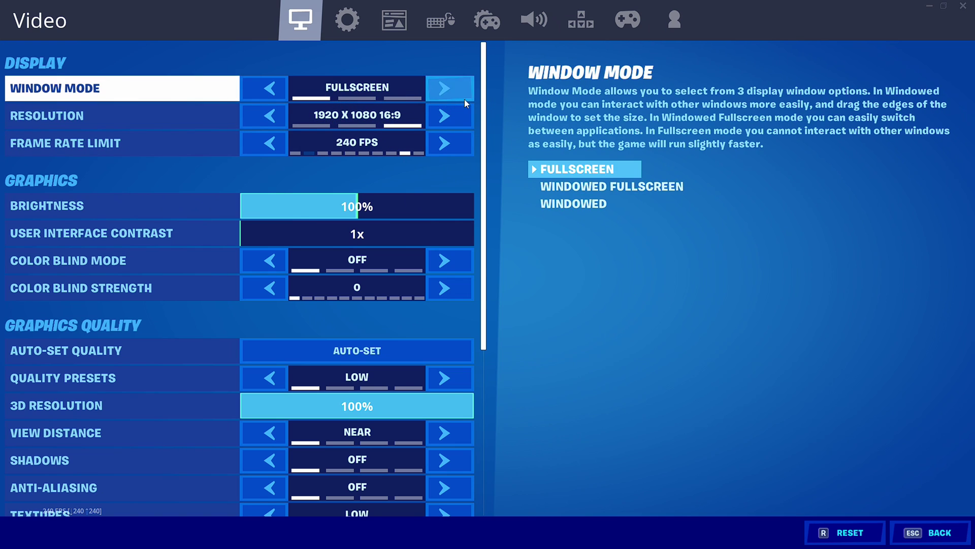
Nudge brightness to 101% and return it to 100%
left_click(359, 213)
left_click_drag(359, 212, 357, 213)
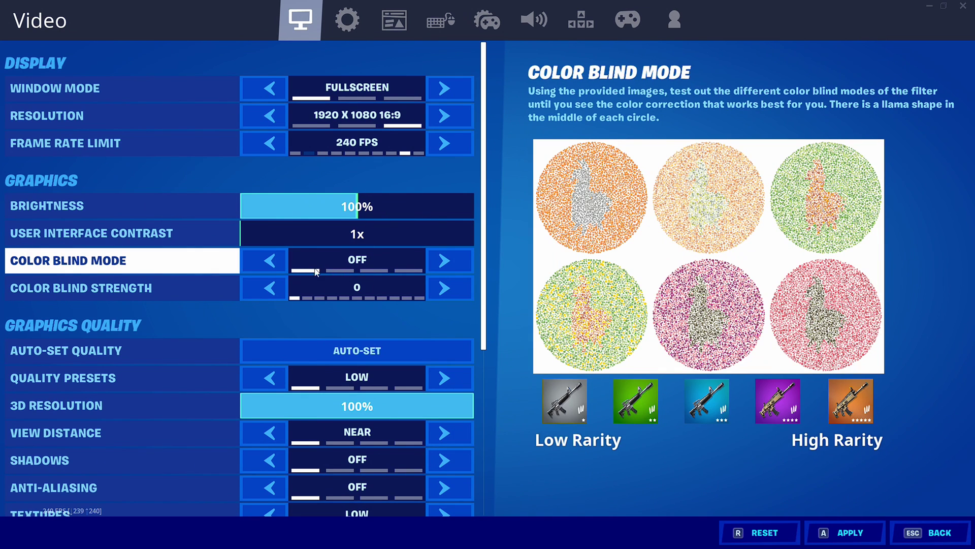
scroll(381, 285, "down", 1)
scroll(366, 280, "down", 2)
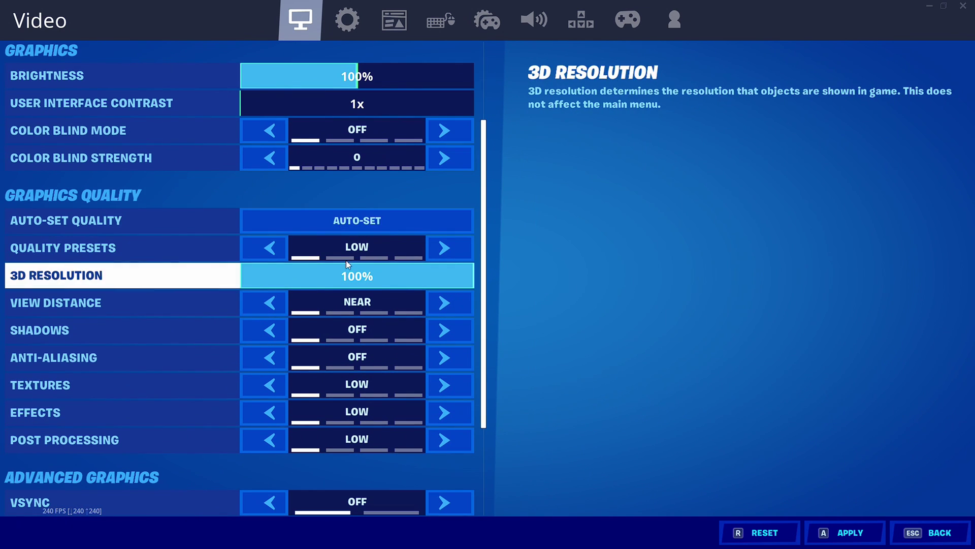
Switch Quality Presets to Medium and back to Low, and set 3D Resolution to 100%
left_click(465, 251)
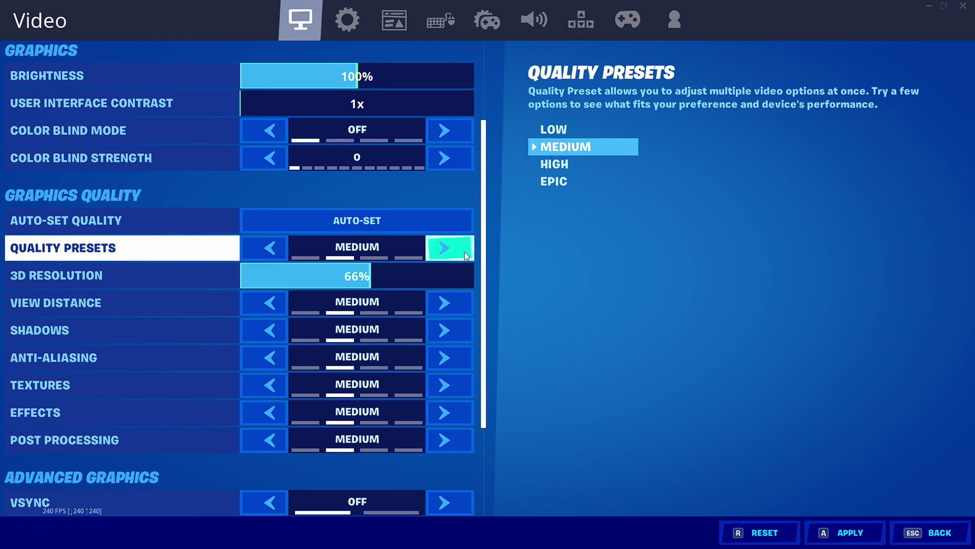
key("Left")
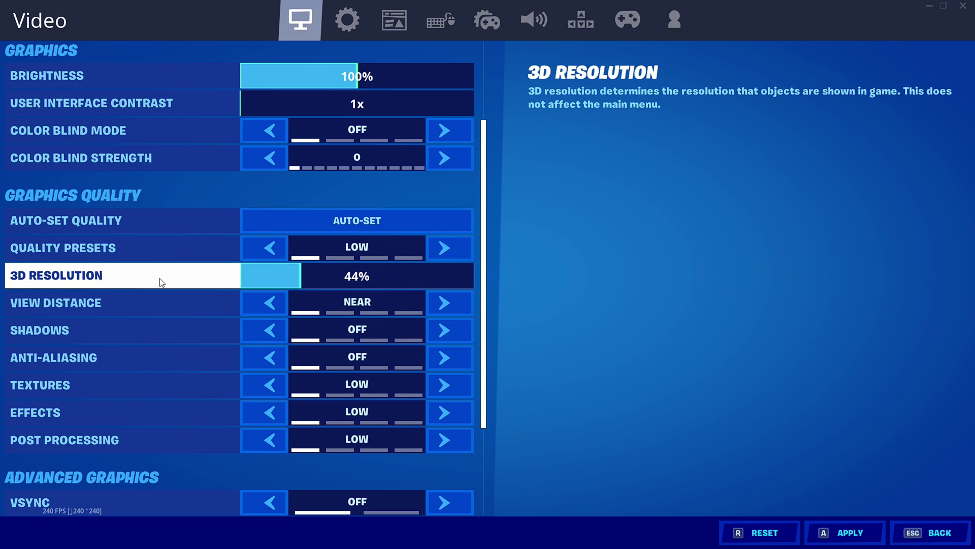
left_click_drag(377, 273, 644, 273)
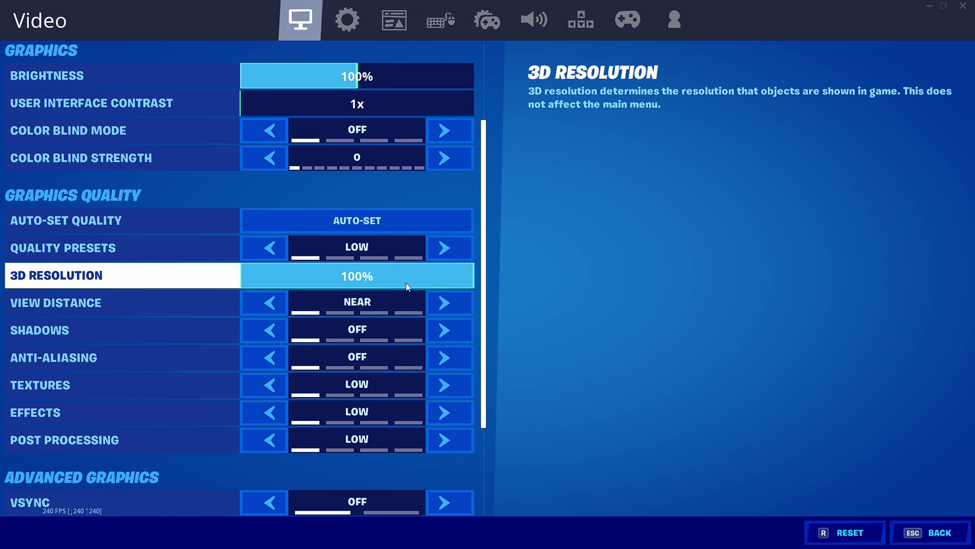
mouse_move(447, 276)
left_mouse_down()
mouse_move(424, 278)
mouse_move(459, 277)
left_mouse_up()
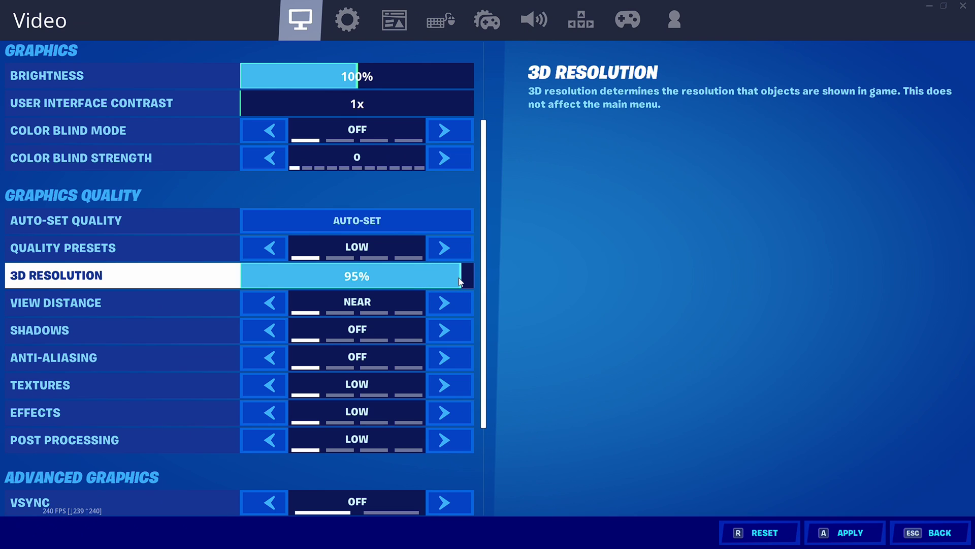
scroll(336, 227, "down", 1)
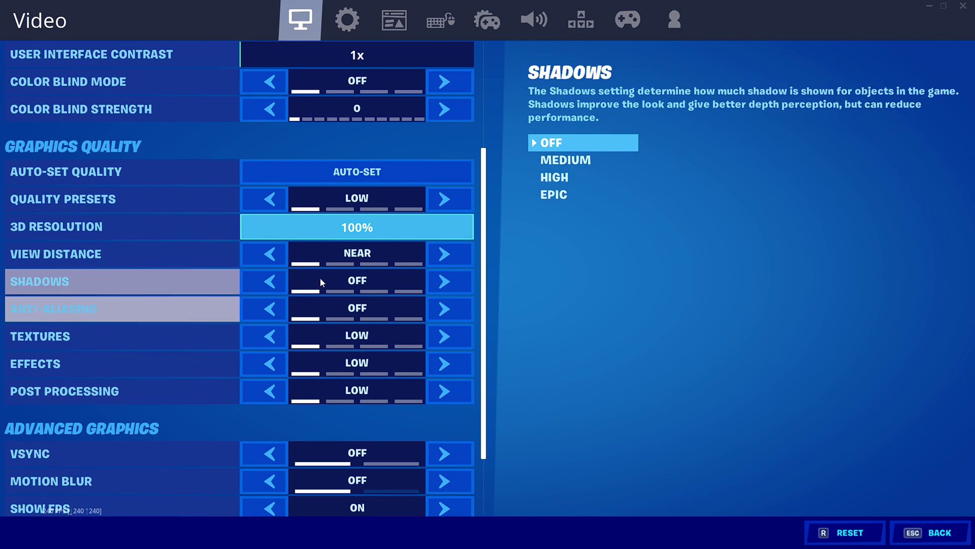
scroll(319, 368, "down", 3)
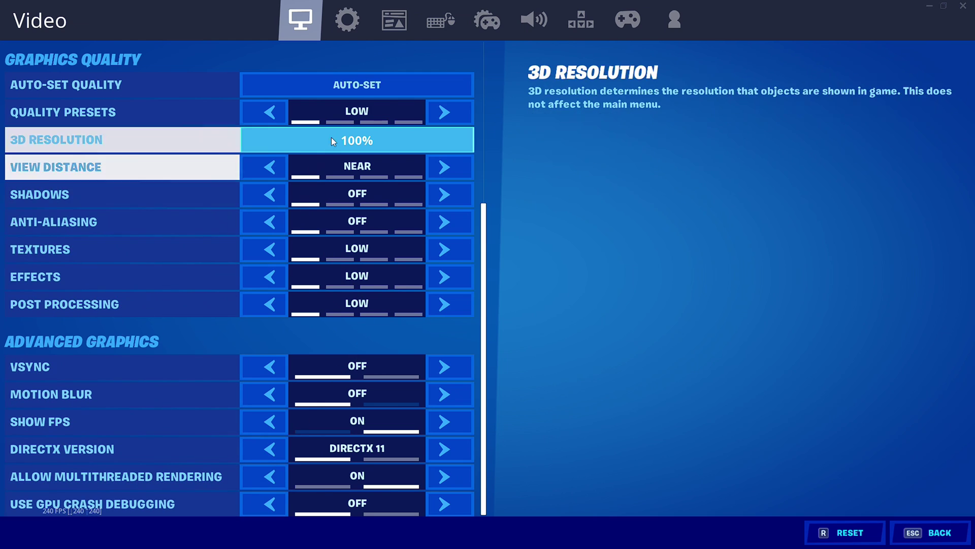
In the Game settings, turn Peripheral Lighting on and back off
left_click(352, 24)
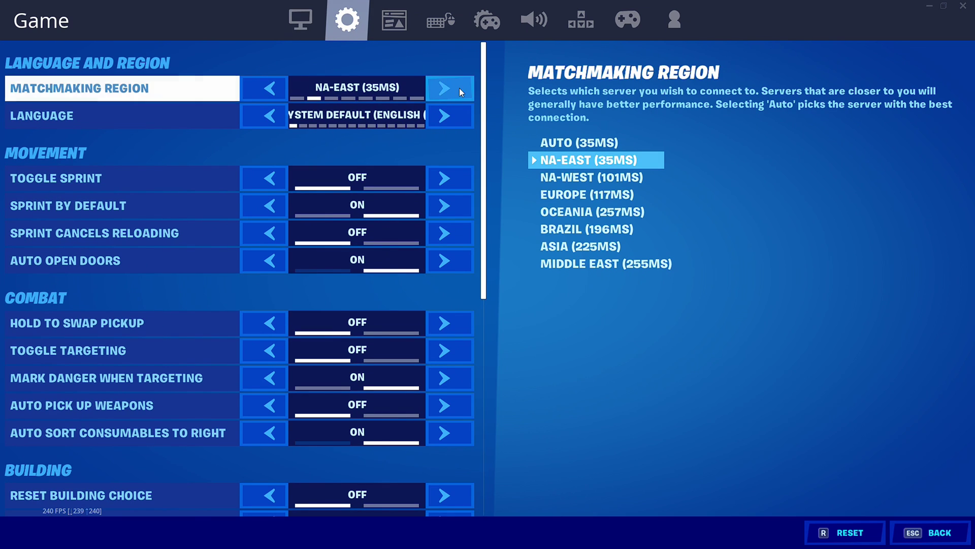
scroll(486, 93, "down", 10)
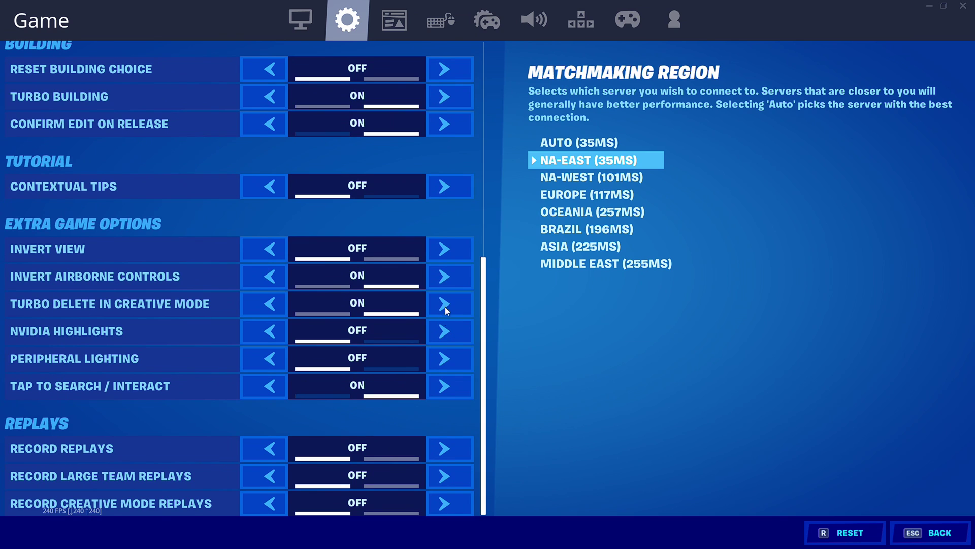
scroll(446, 303, "up", 1)
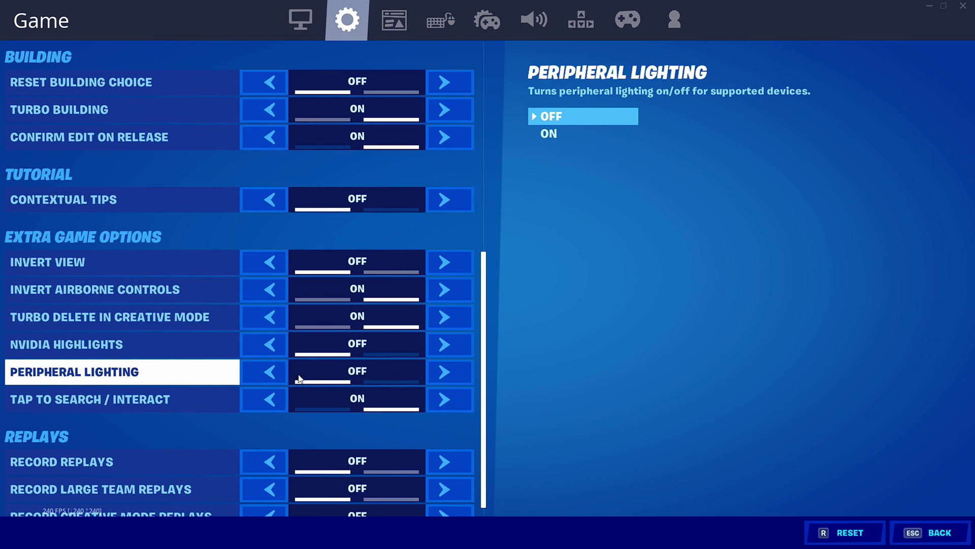
left_click(266, 374)
left_click(267, 374)
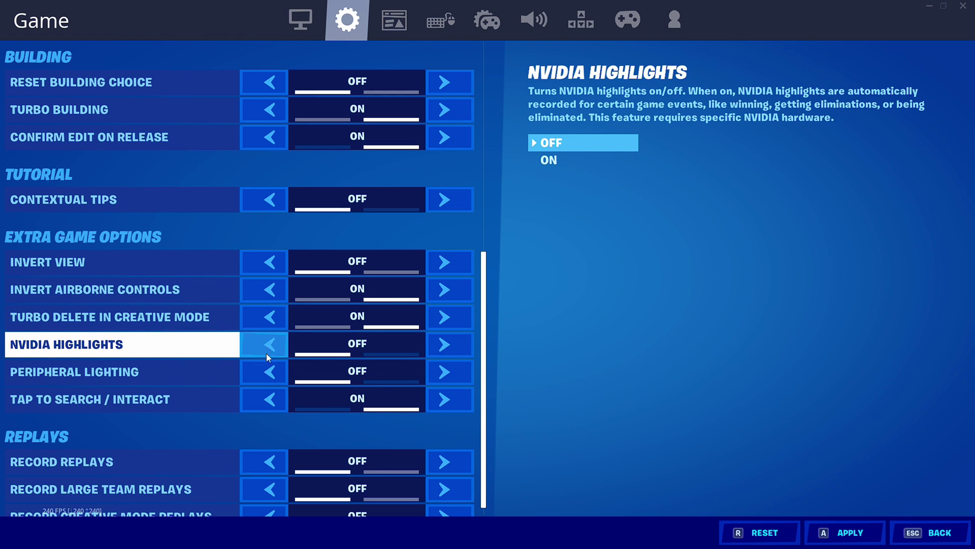
Turn Record Replays on and back off, apply, and move to the Game UI settings
scroll(274, 359, "down", 1)
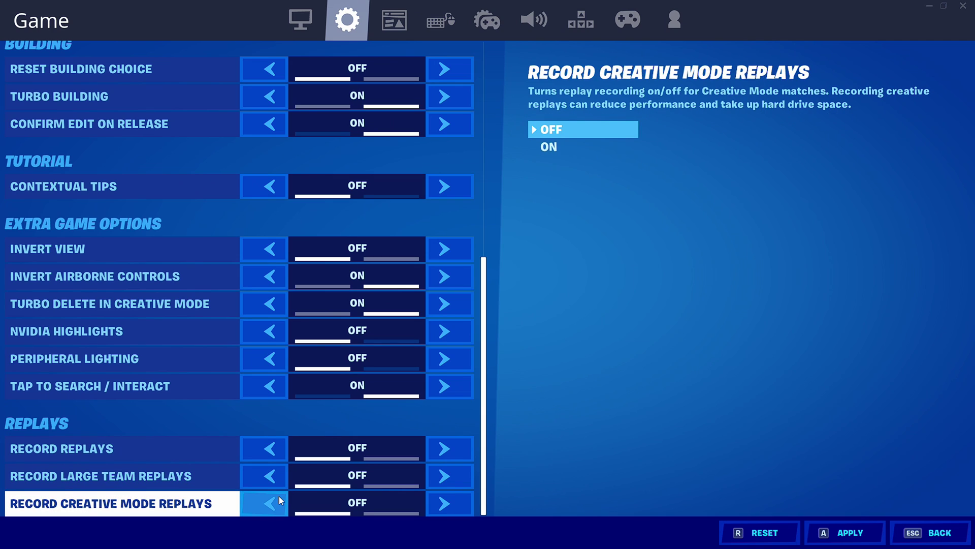
left_click(435, 450)
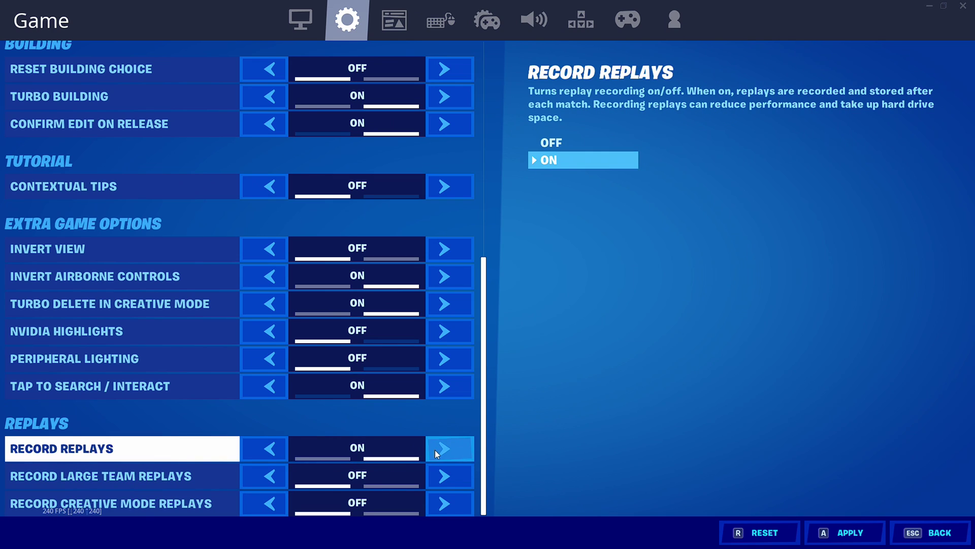
left_click(260, 448)
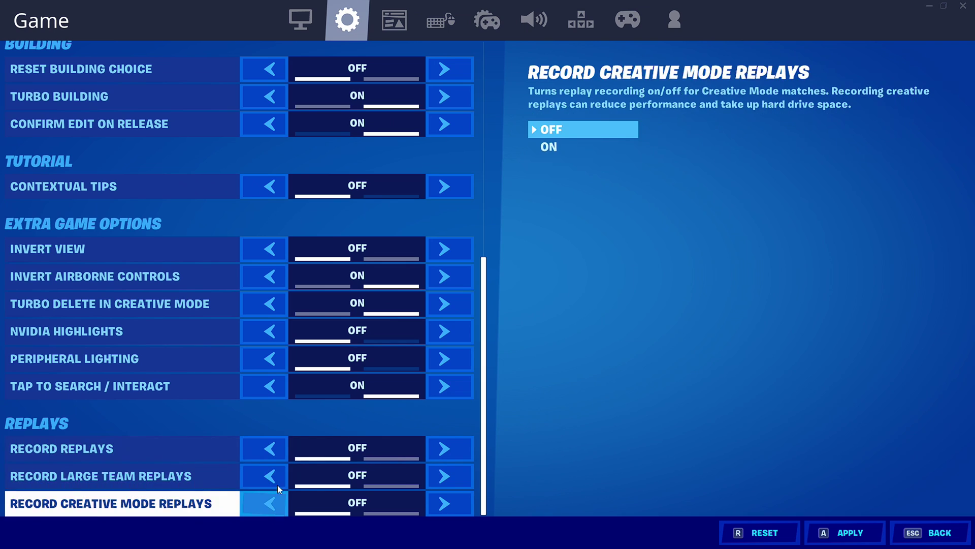
key("e")
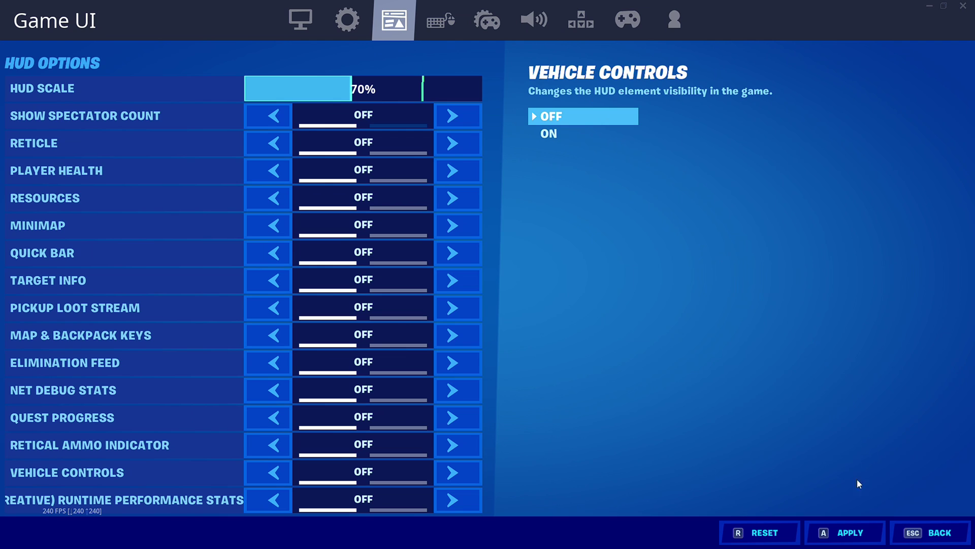
left_click(841, 534)
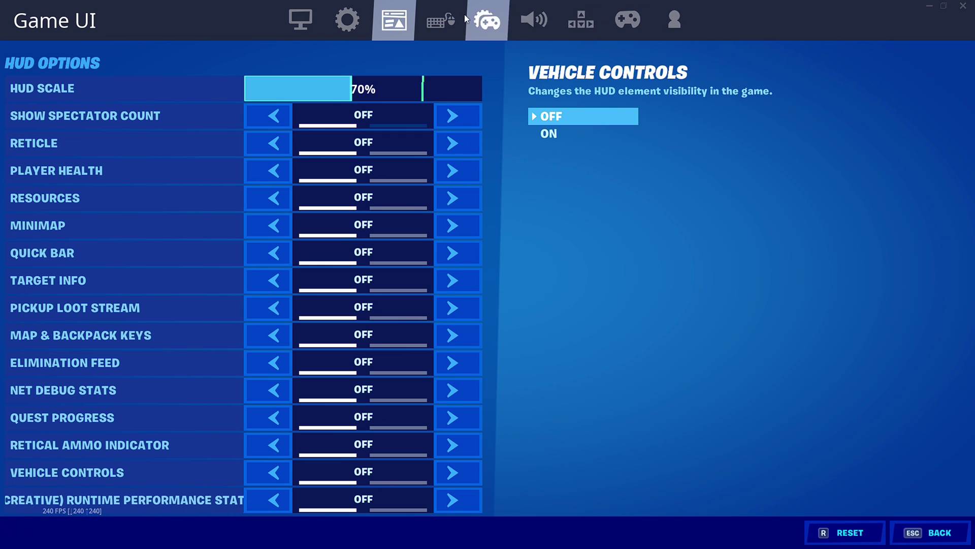
Leave settings, go to the Item Shop, and enter and accept a creator code in Support a Creator
key("Escape")
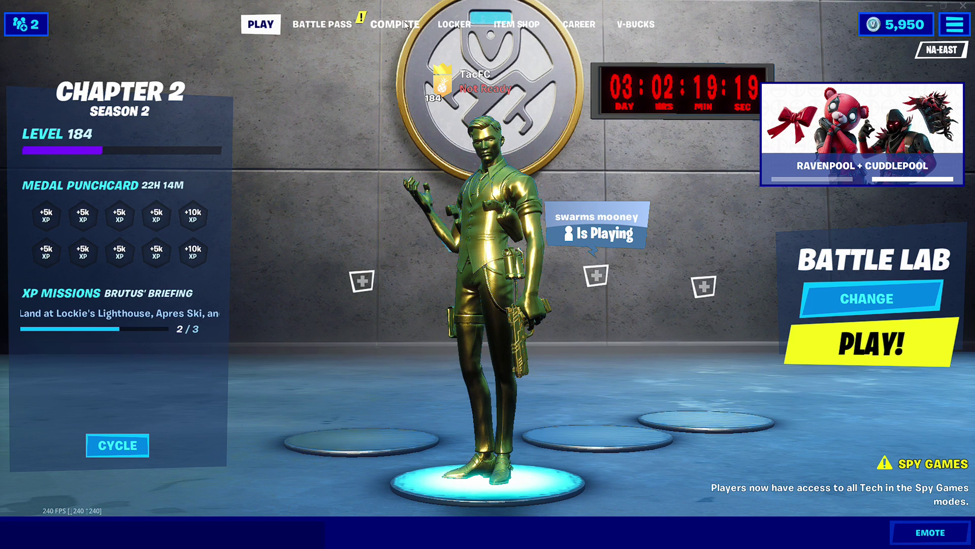
left_click(516, 25)
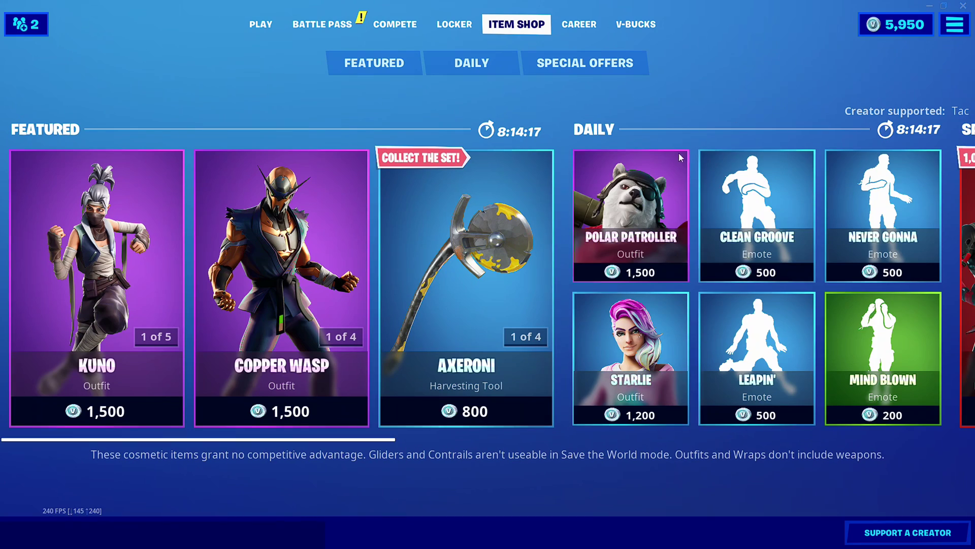
left_click(868, 532)
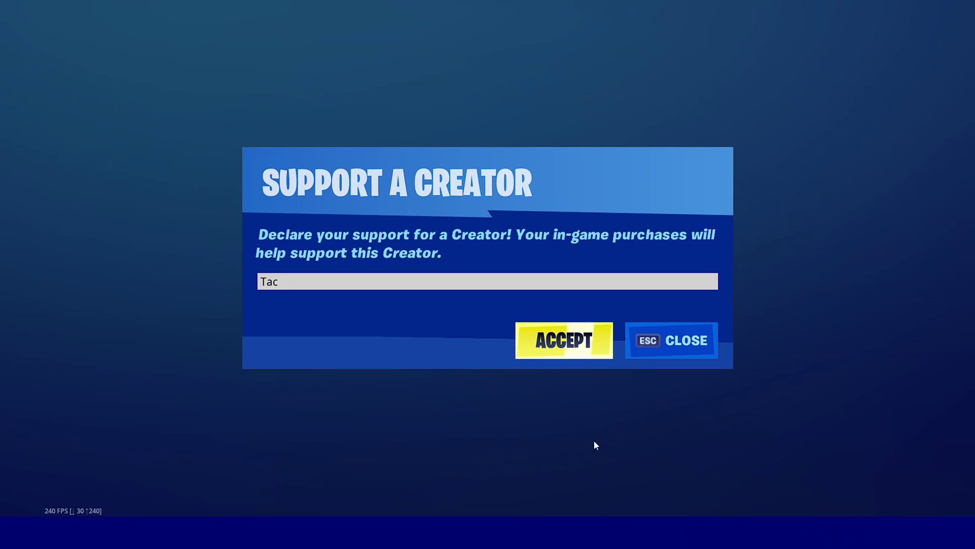
left_click(403, 287)
type("Tac")
left_click(555, 346)
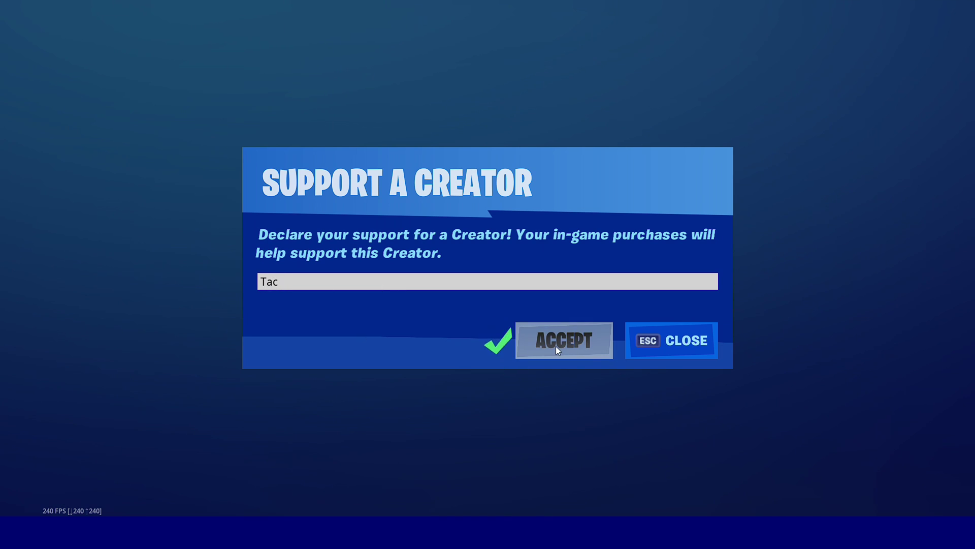
scroll(661, 381, "down", 2)
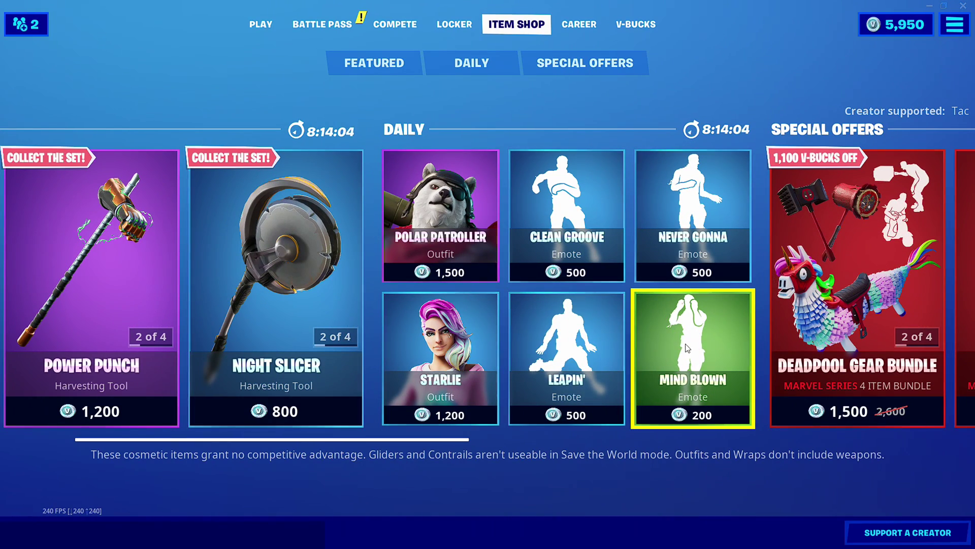
Purchase the Mind Blown emote for 200 V-Bucks and claim it, leaving 5,750 V-Bucks
left_click(687, 347)
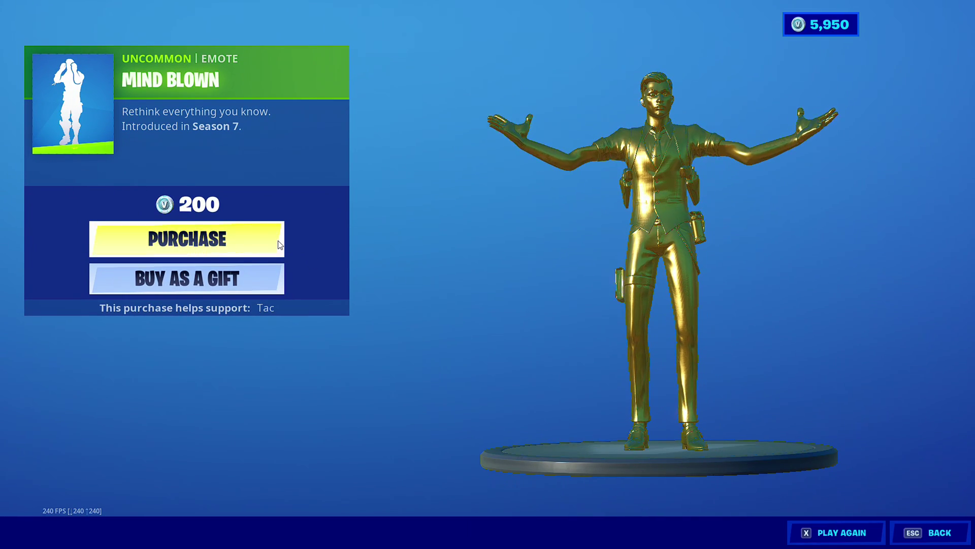
left_click(261, 239)
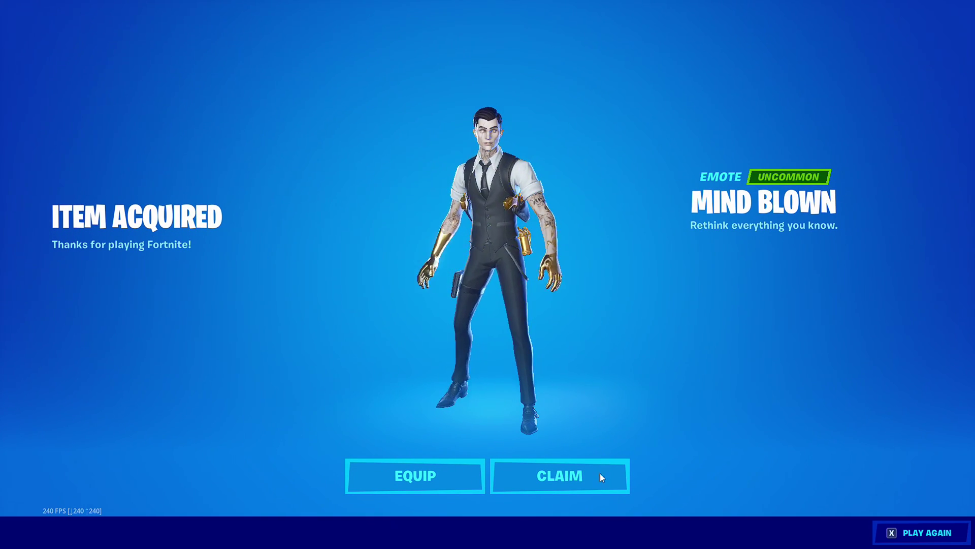
left_click(573, 478)
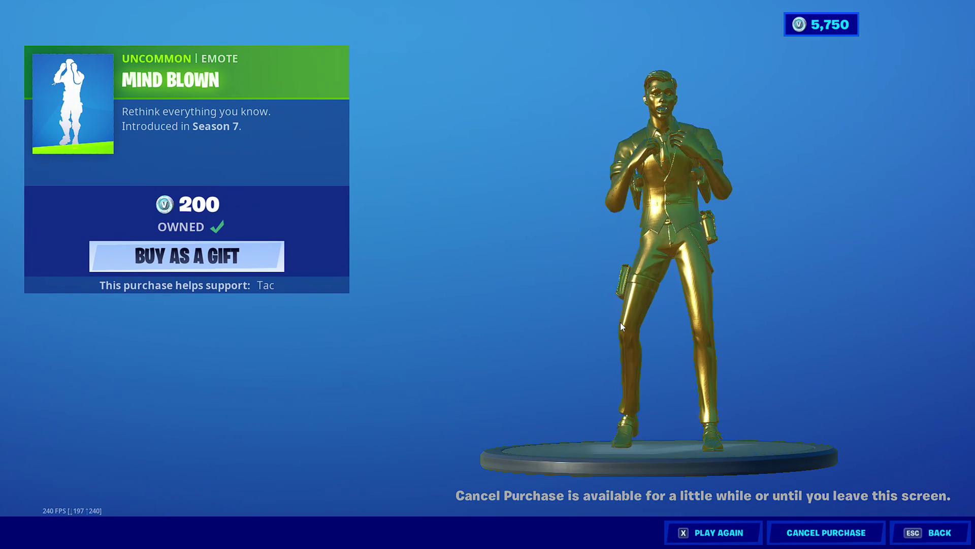